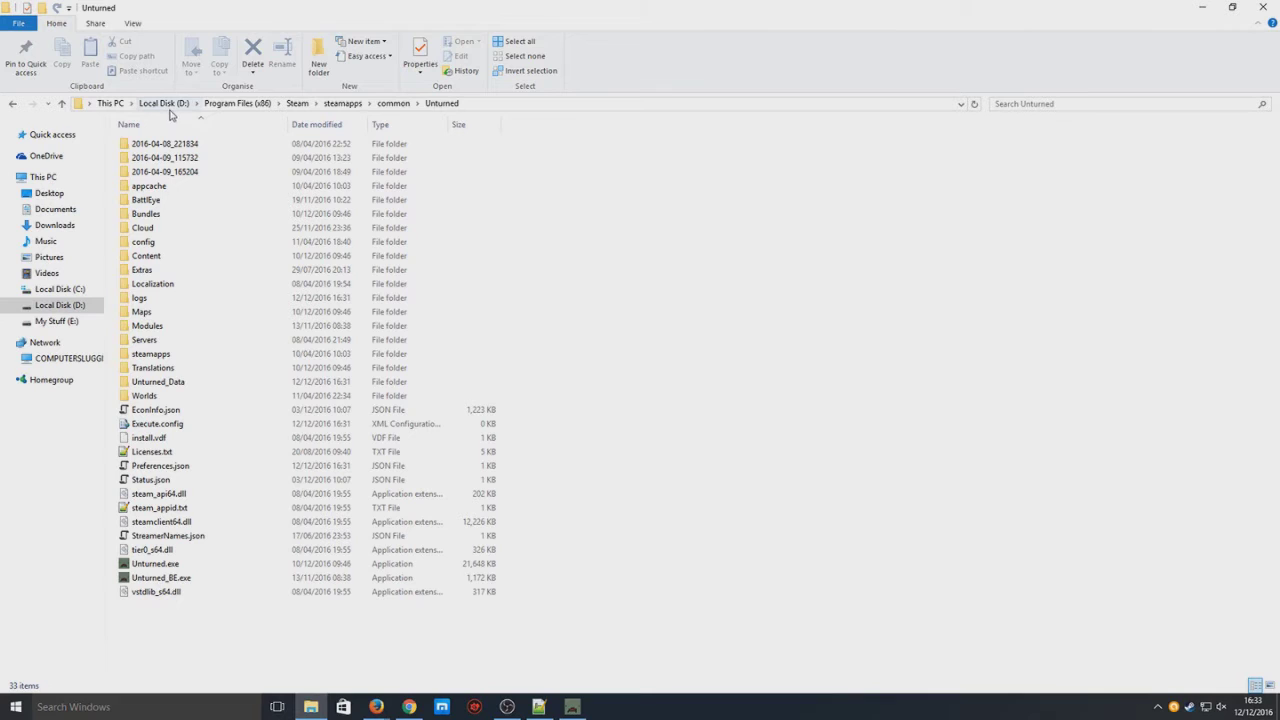
Step: Display the full folder path of the Unturned installation folder
click(508, 106)
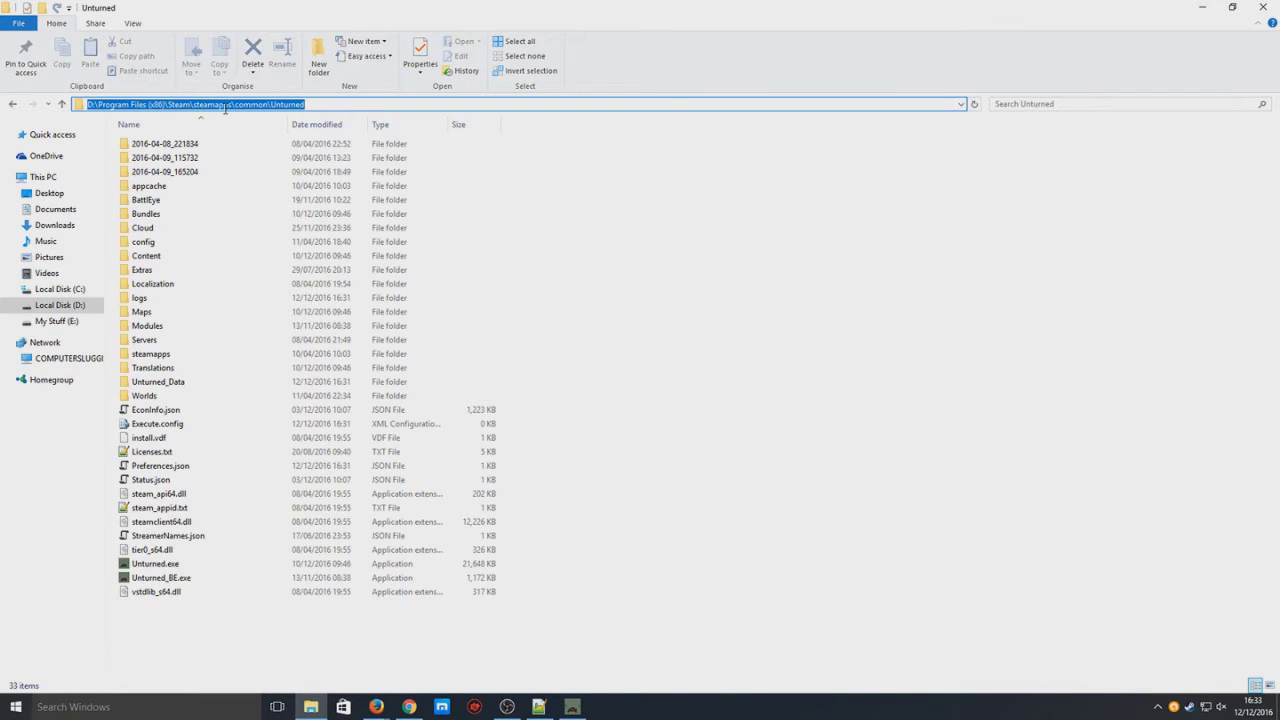
click(289, 104)
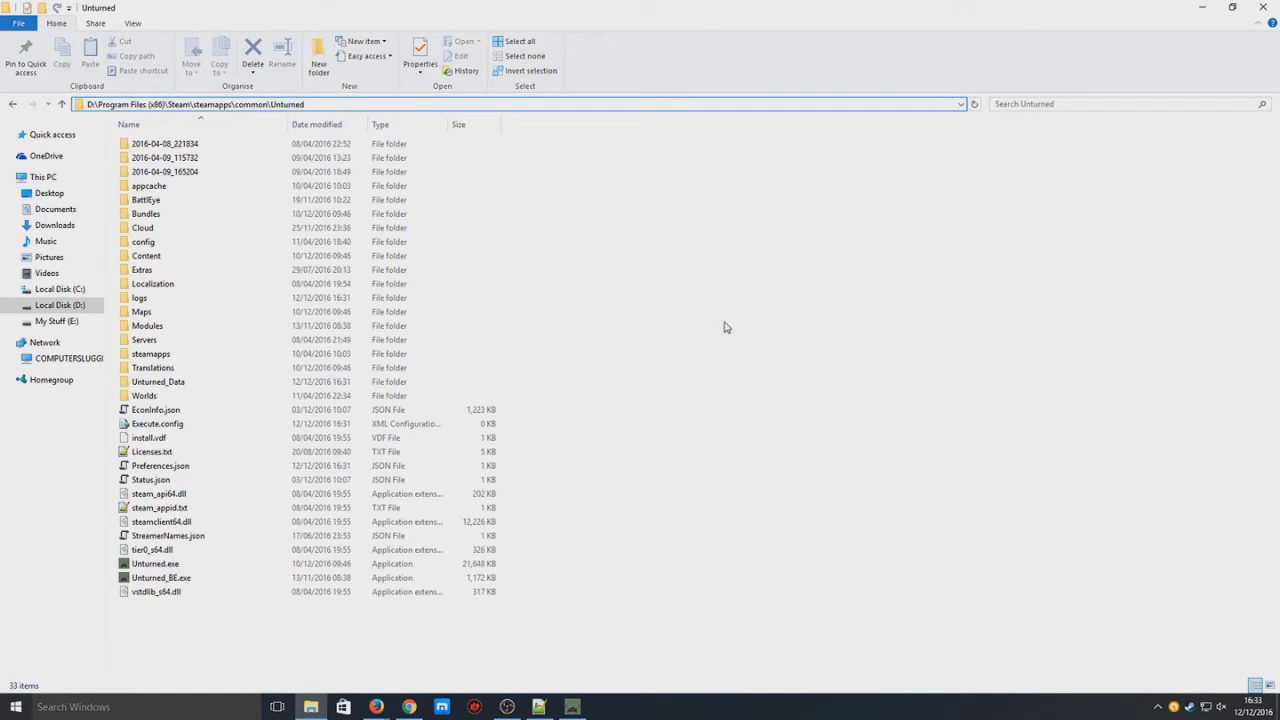
click(779, 440)
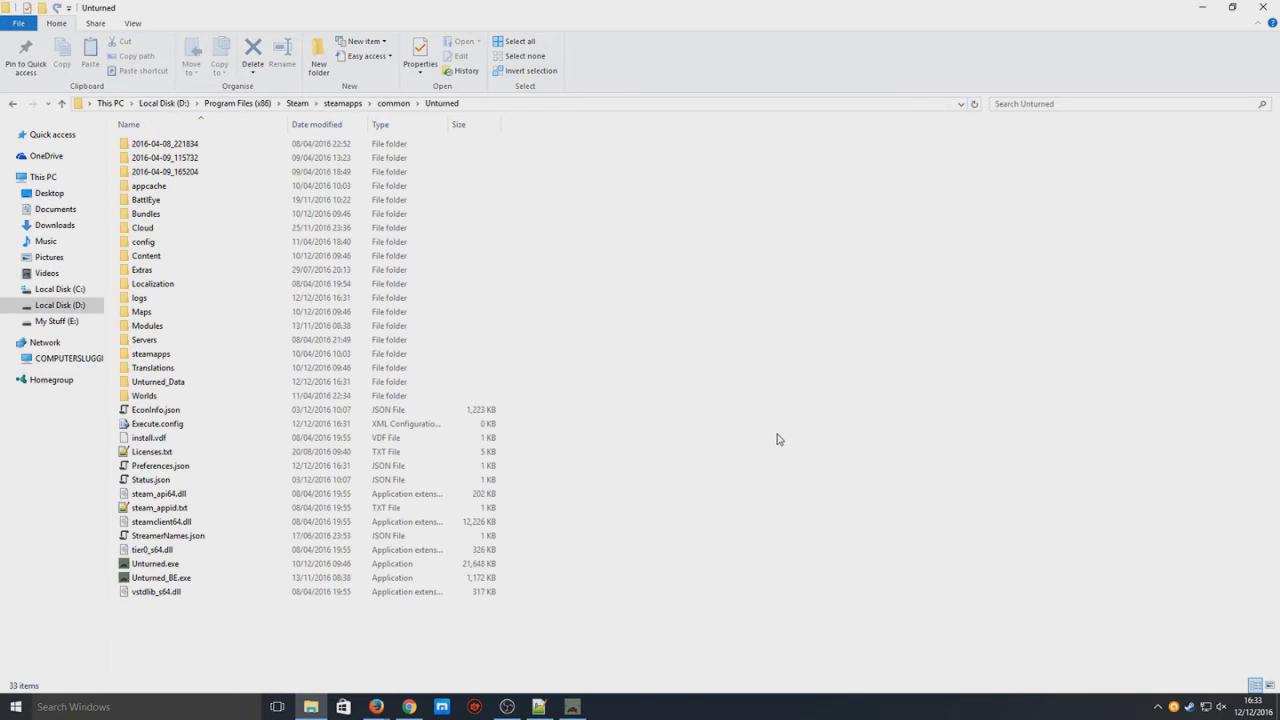
drag(860, 555, 751, 260)
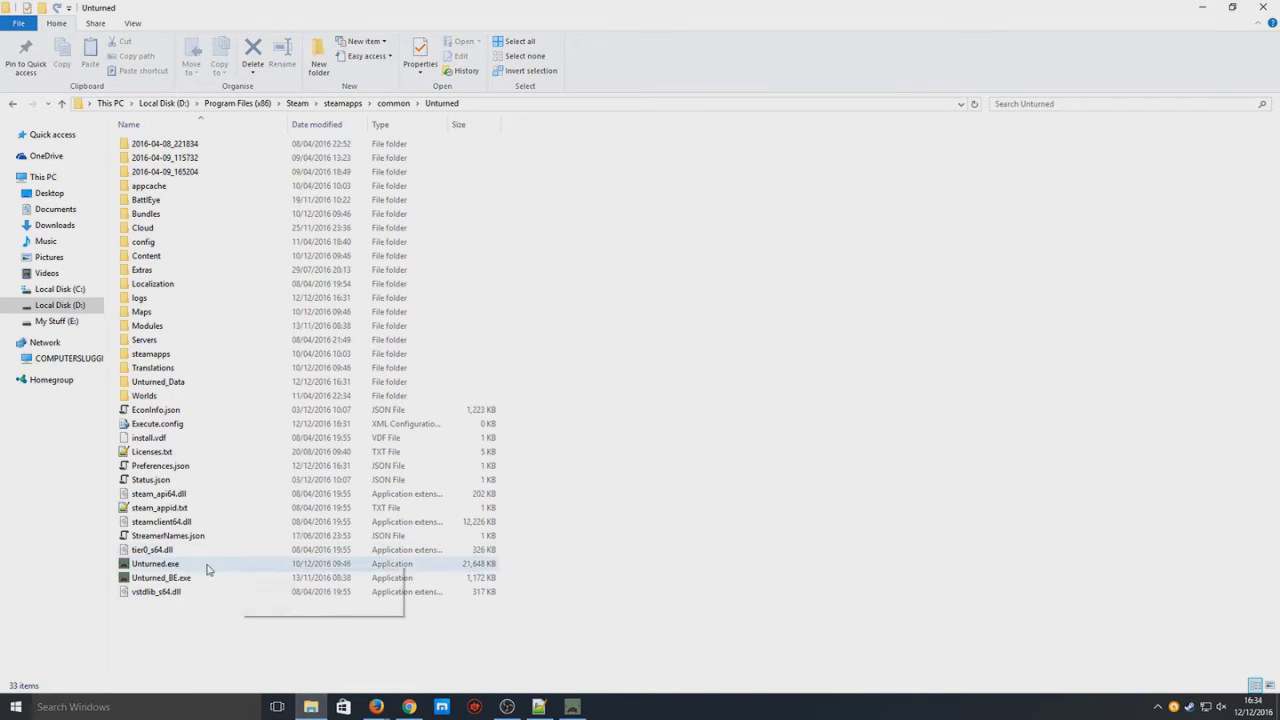
Step: Copy Unturned.exe and paste it into the same folder as a shortcut
right_click(157, 566)
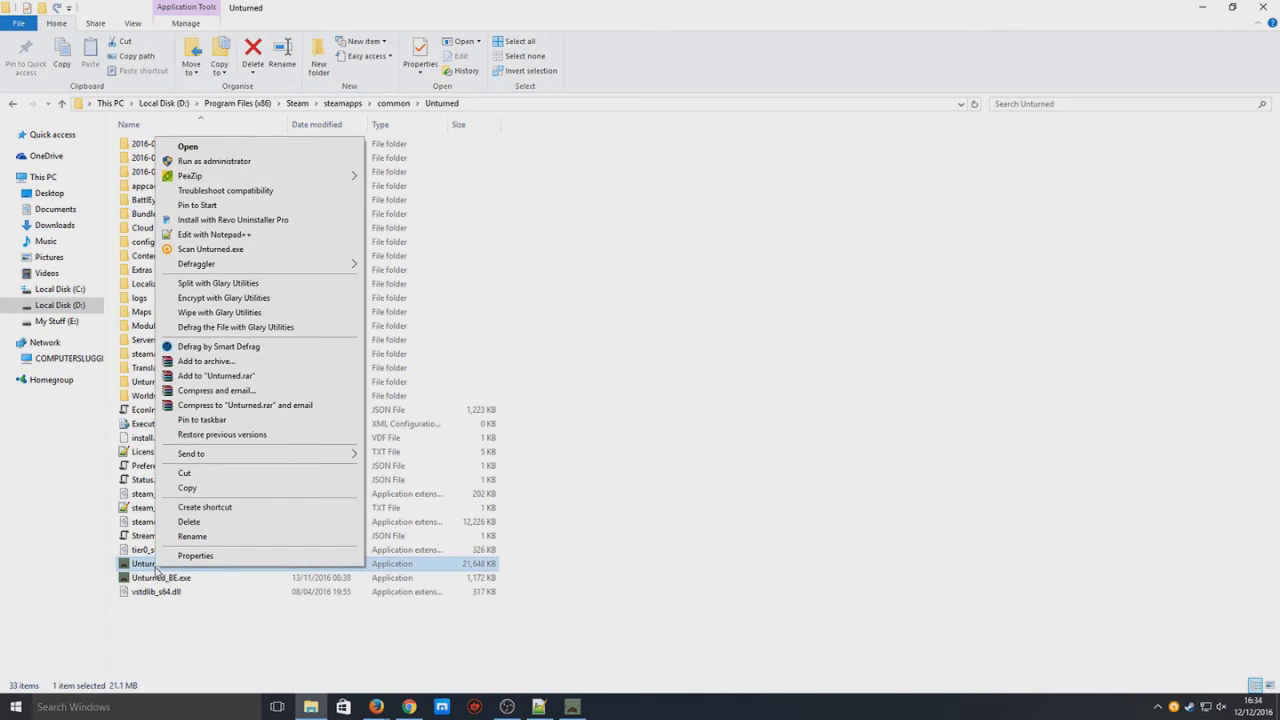
click(204, 490)
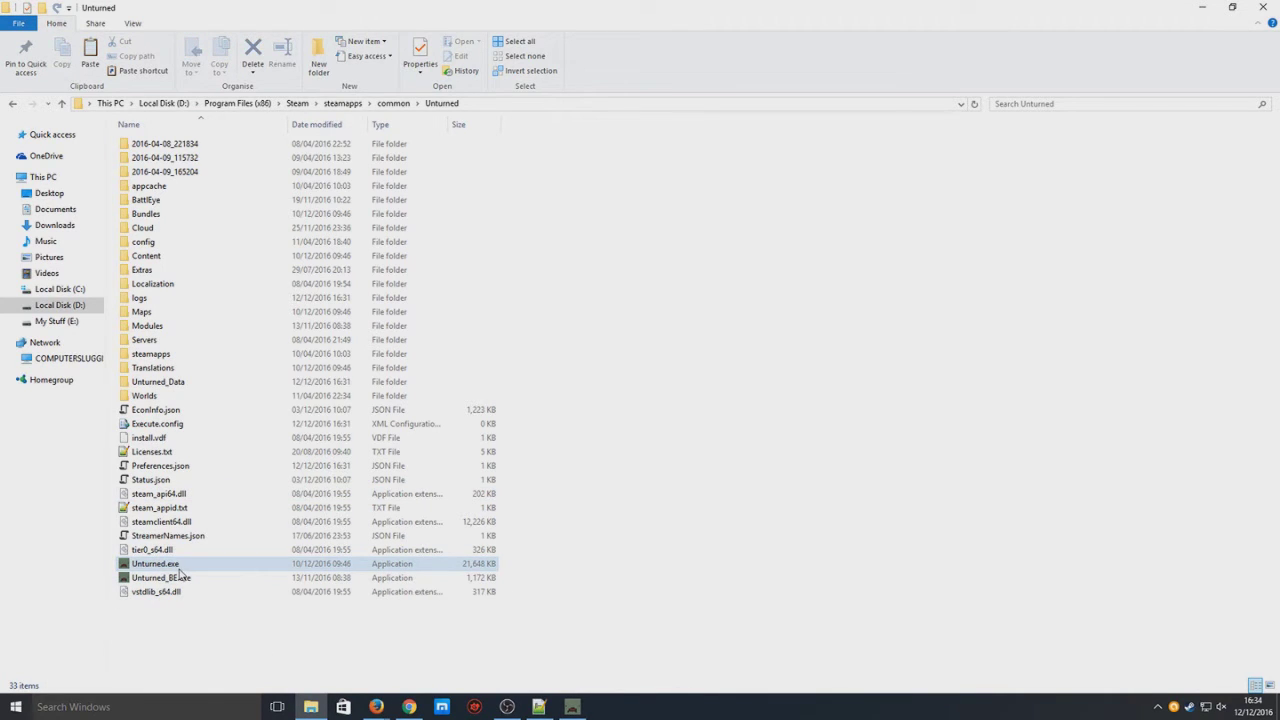
click(182, 621)
right_click(182, 623)
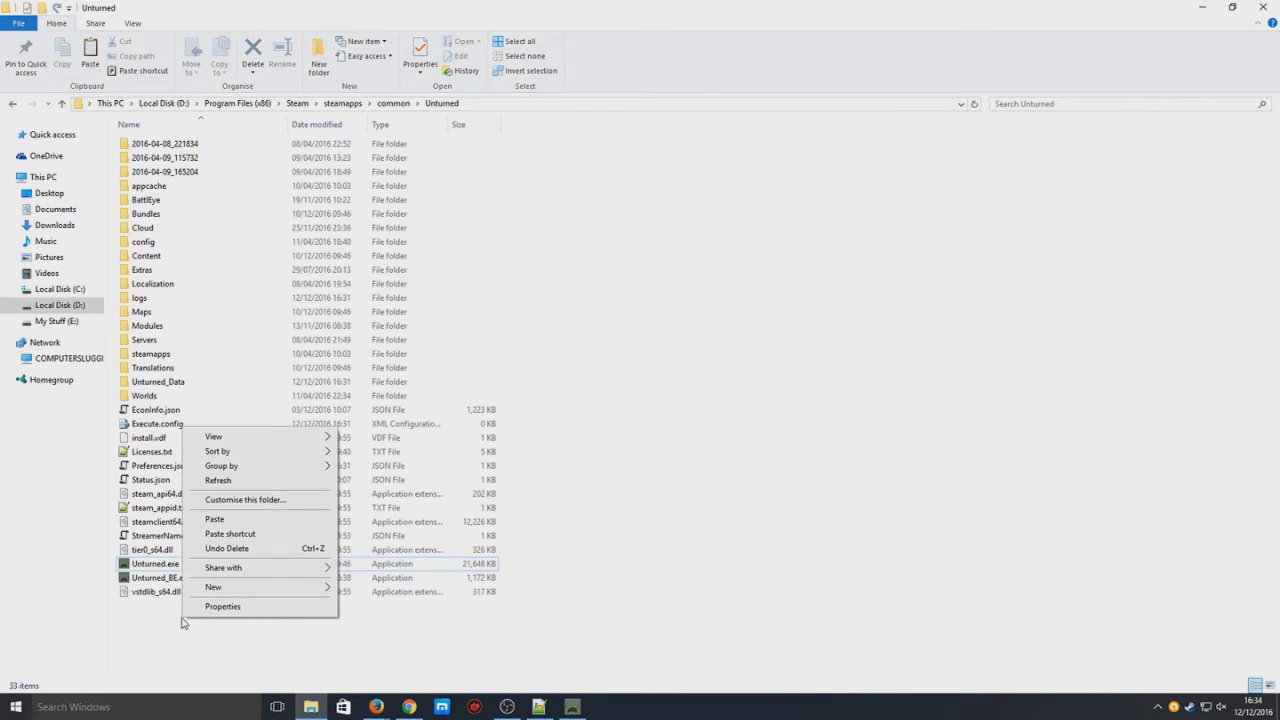
click(228, 536)
click(722, 544)
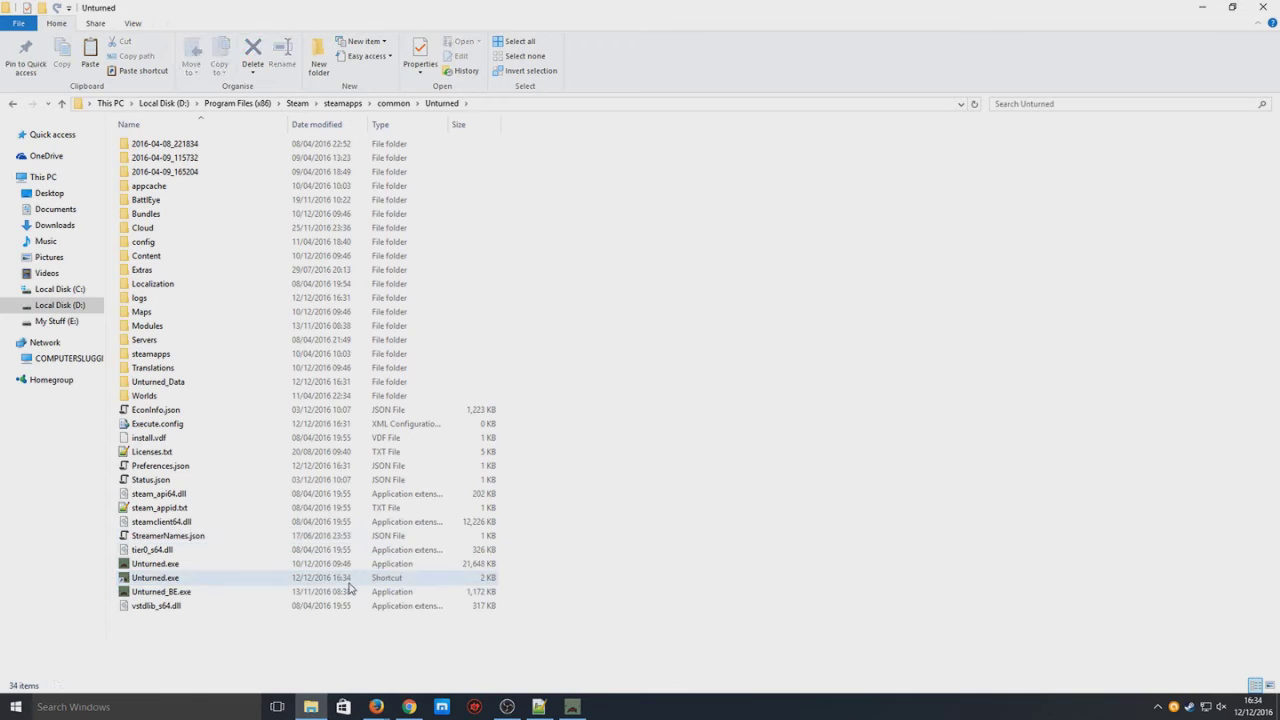
Step: Open the properties of the new Unturned.exe shortcut
click(178, 580)
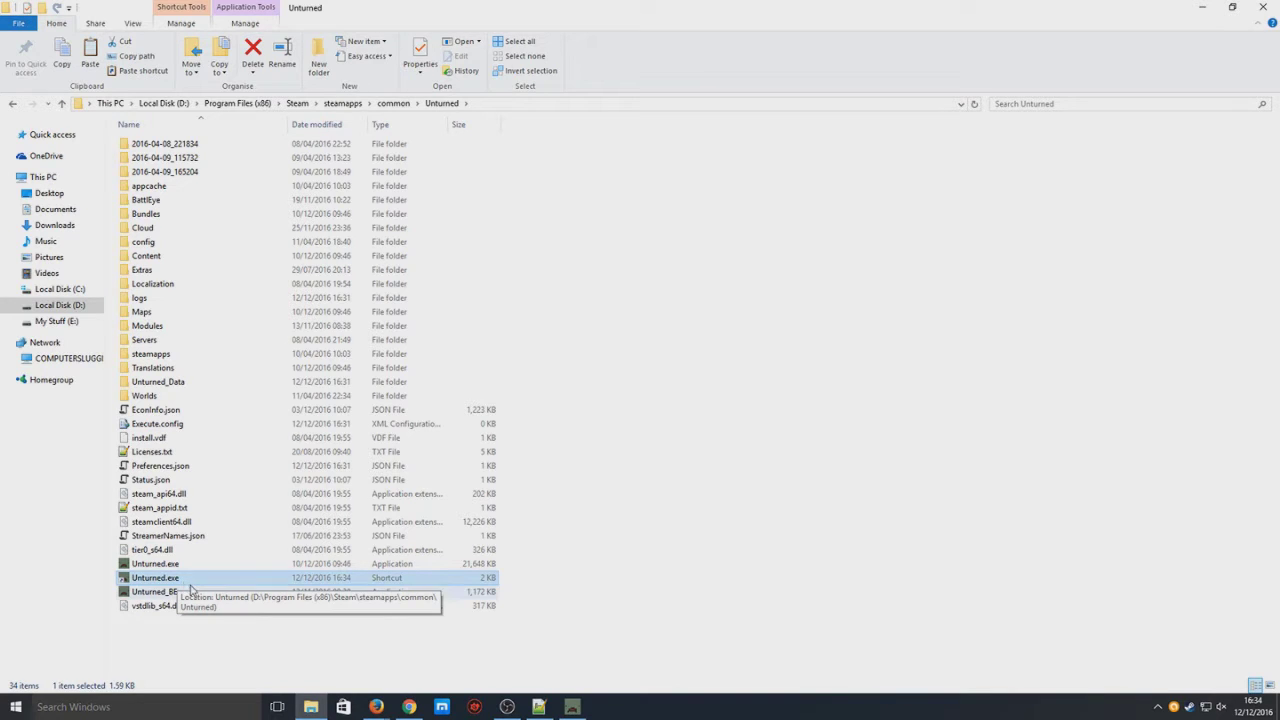
click(184, 566)
click(188, 579)
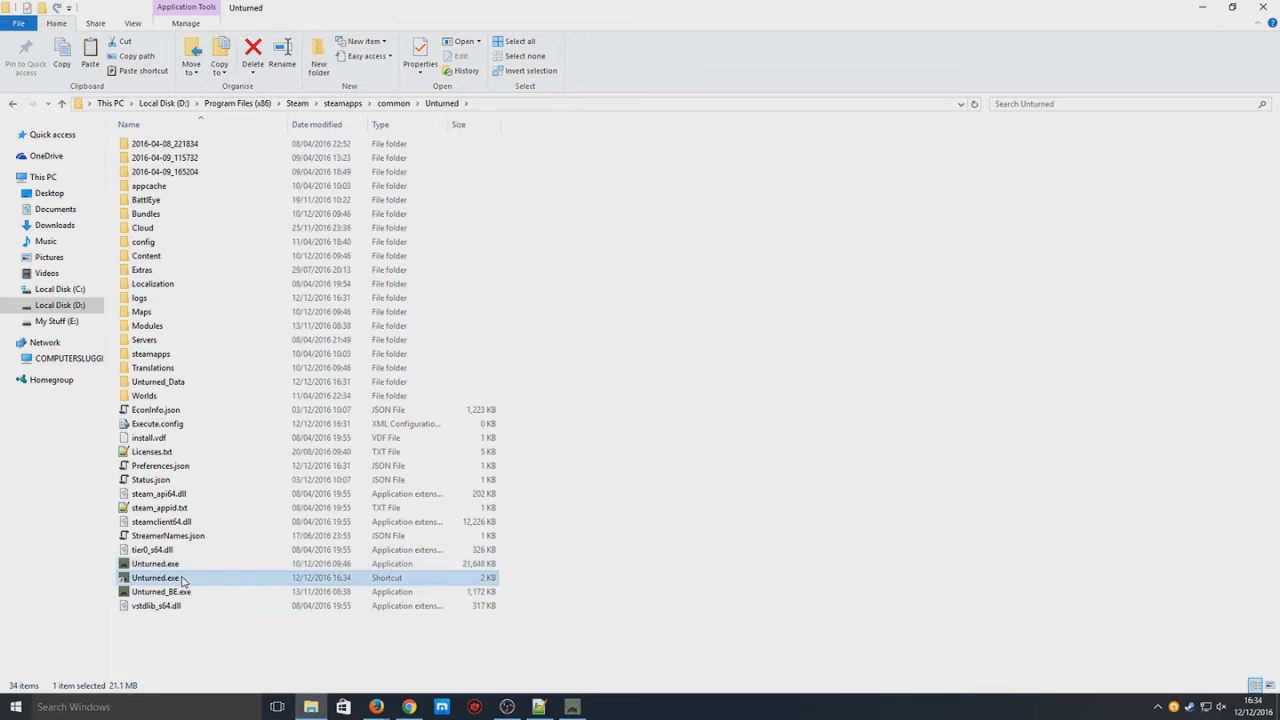
right_click(188, 581)
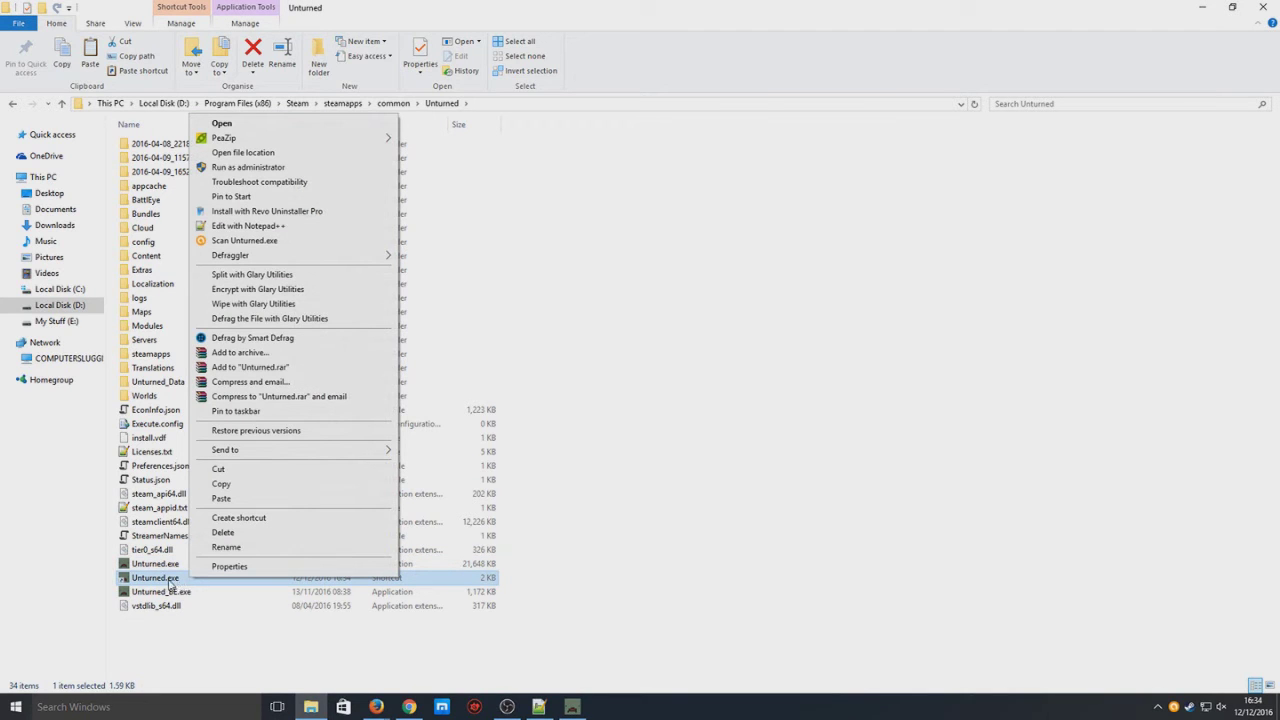
click(226, 567)
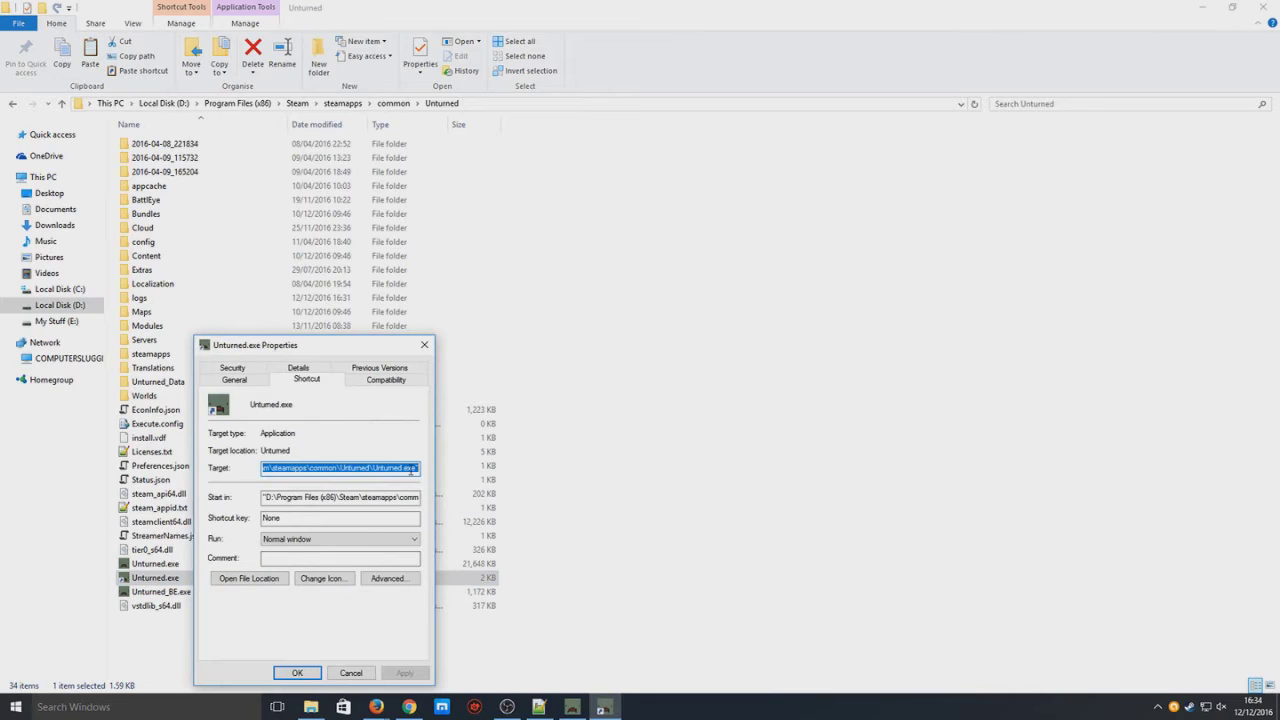
Step: Append the launch options "-nographics -batchmode +secureserver/My server" after the closing quote of the shortcut's target
key(End)
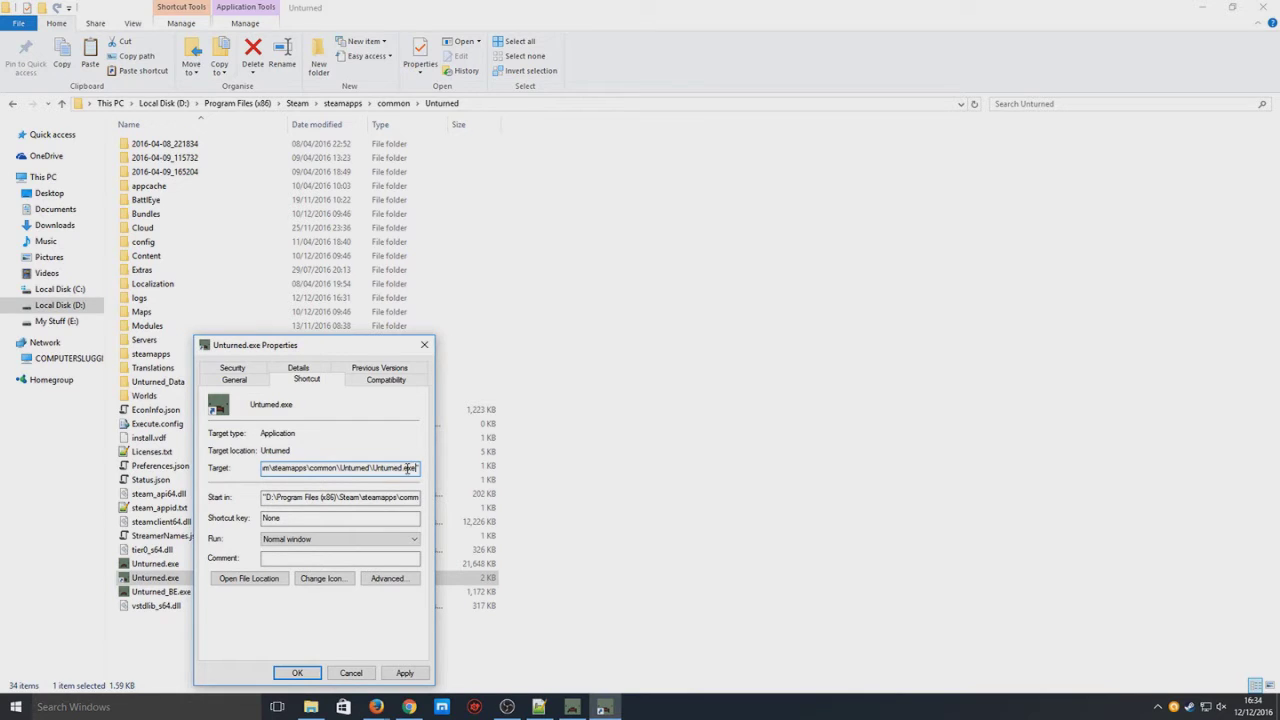
mouse_move(418, 468)
mouse_down()
mouse_move(190, 466)
mouse_move(428, 470)
mouse_up()
key(End)
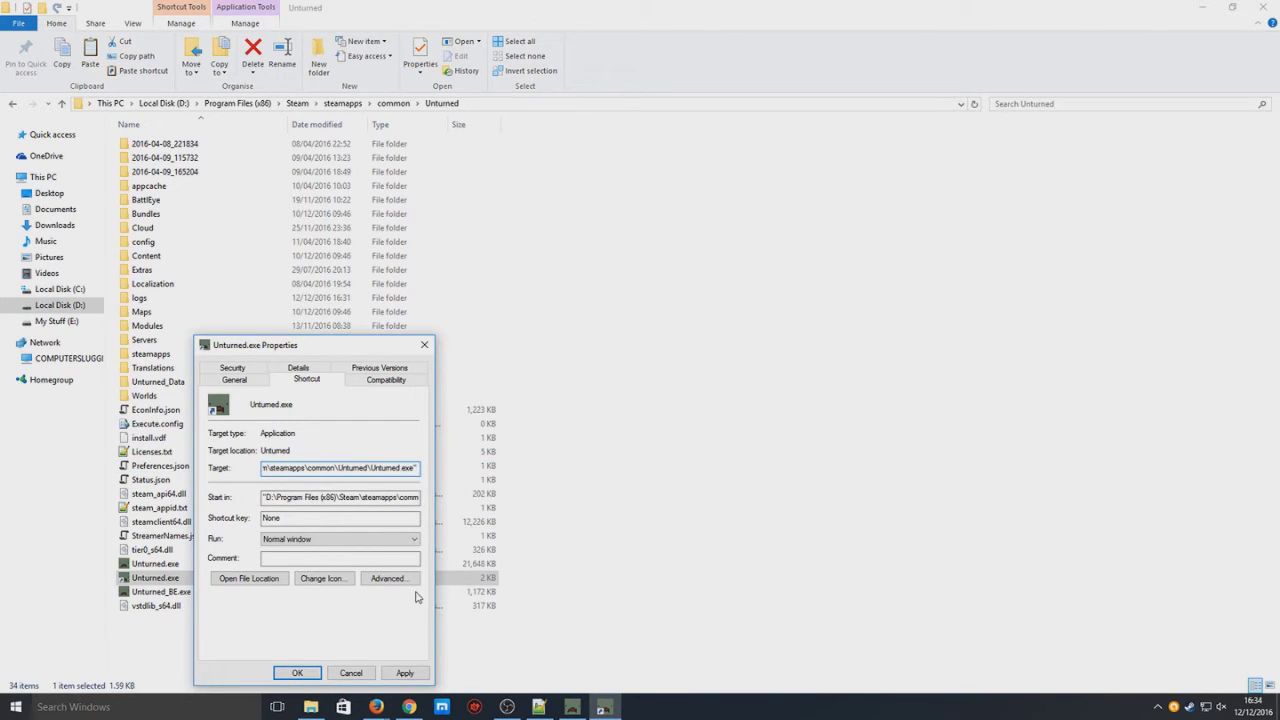
key(ctrl+v)
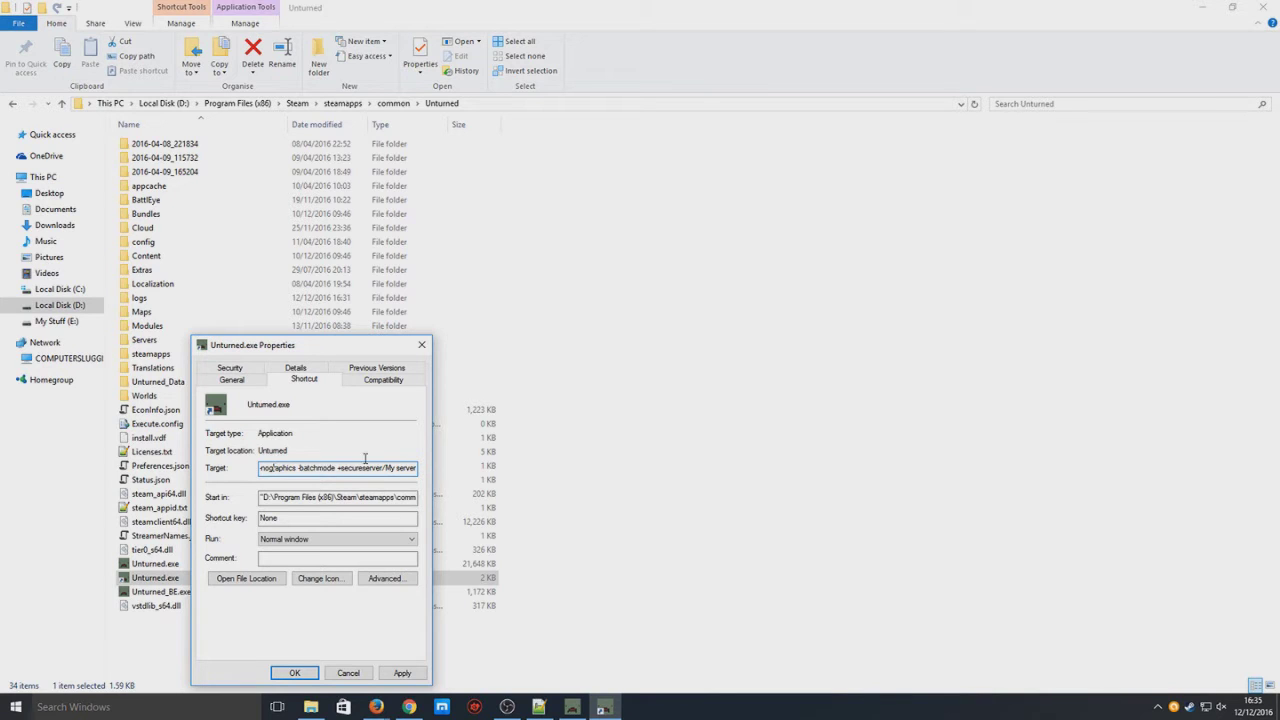
Step: Replace the server name in the shortcut's target with "cs" and save the properties
key(Left)
key(Left)
key(End)
key(Left)
key(Left)
key(Left)
key(Left)
key(Left)
key(Left)
key(Left)
key(Left)
key(Left)
key(Left)
key(Left)
key(Left)
key(Left)
key(Left)
key(Left)
key(Left)
key(Left)
key(Left)
key(Left)
key(Left)
key(Left)
key(Left)
key(Left)
text(cs)
click(294, 673)
click(283, 635)
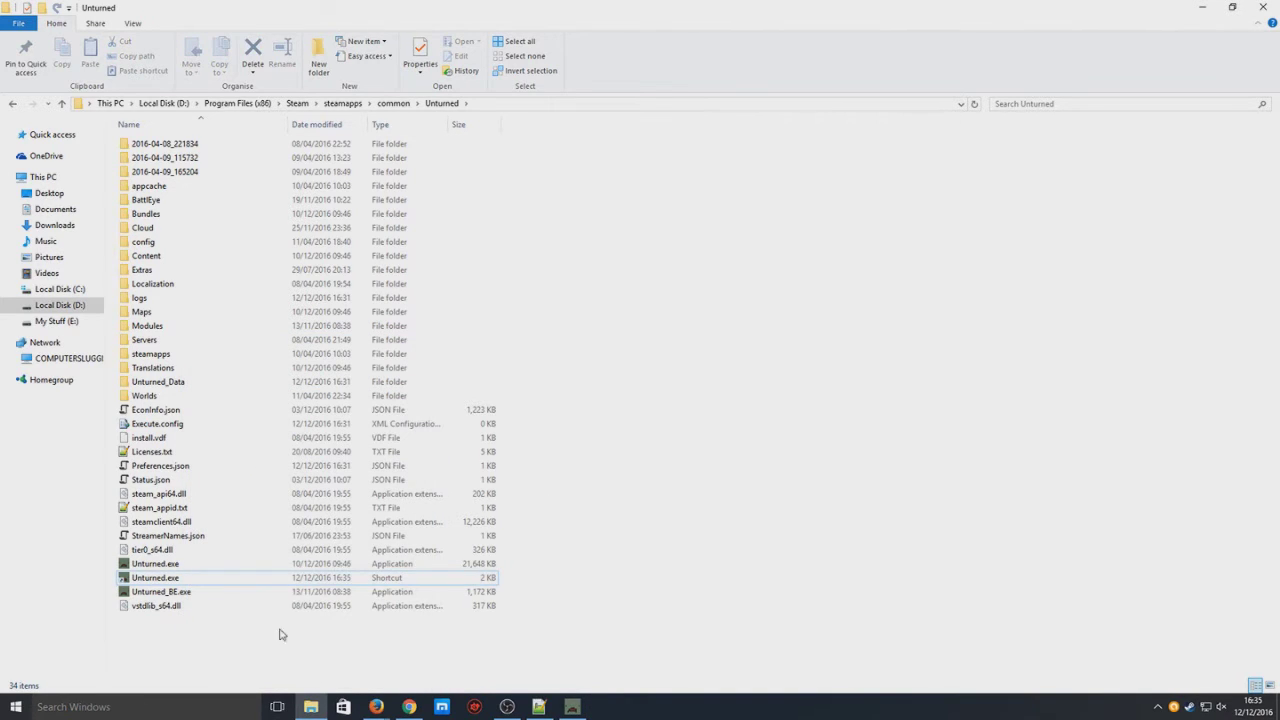
Step: Start the server from the Unturned.exe shortcut and stop it with the shutdown command once the level has loaded
double_click(183, 580)
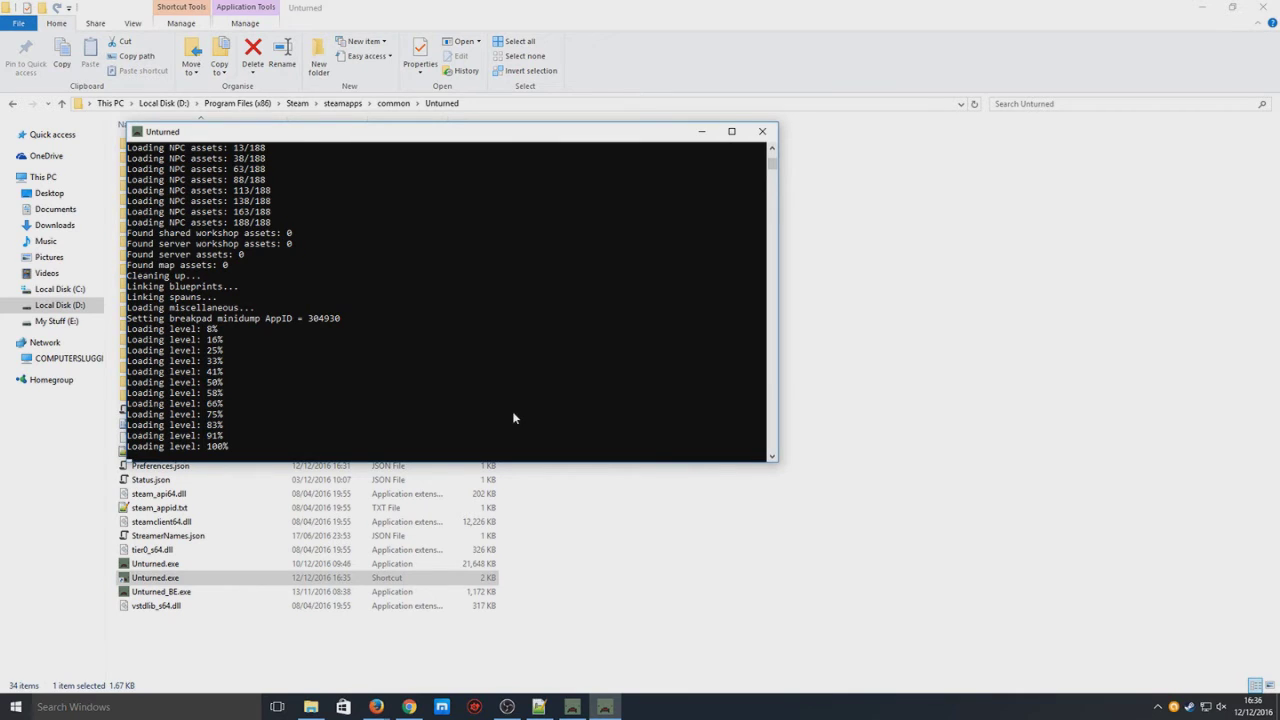
text(shutdo)
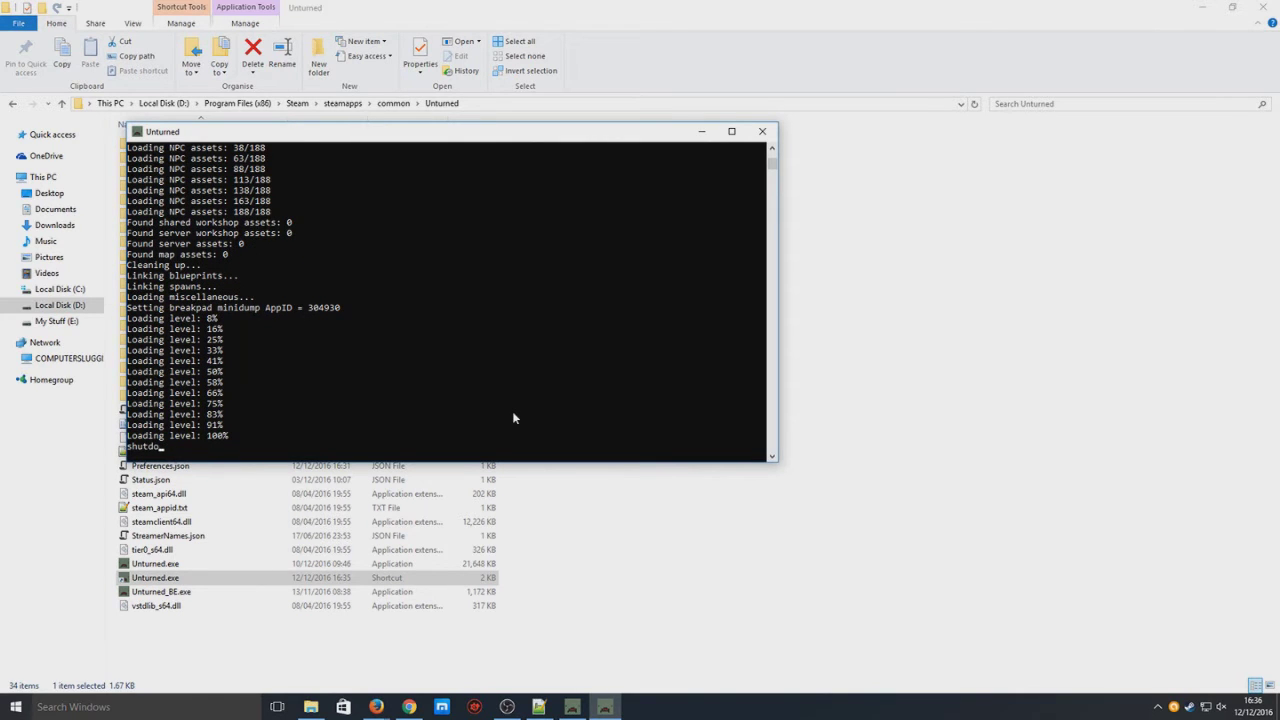
text(wn)
key(Return)
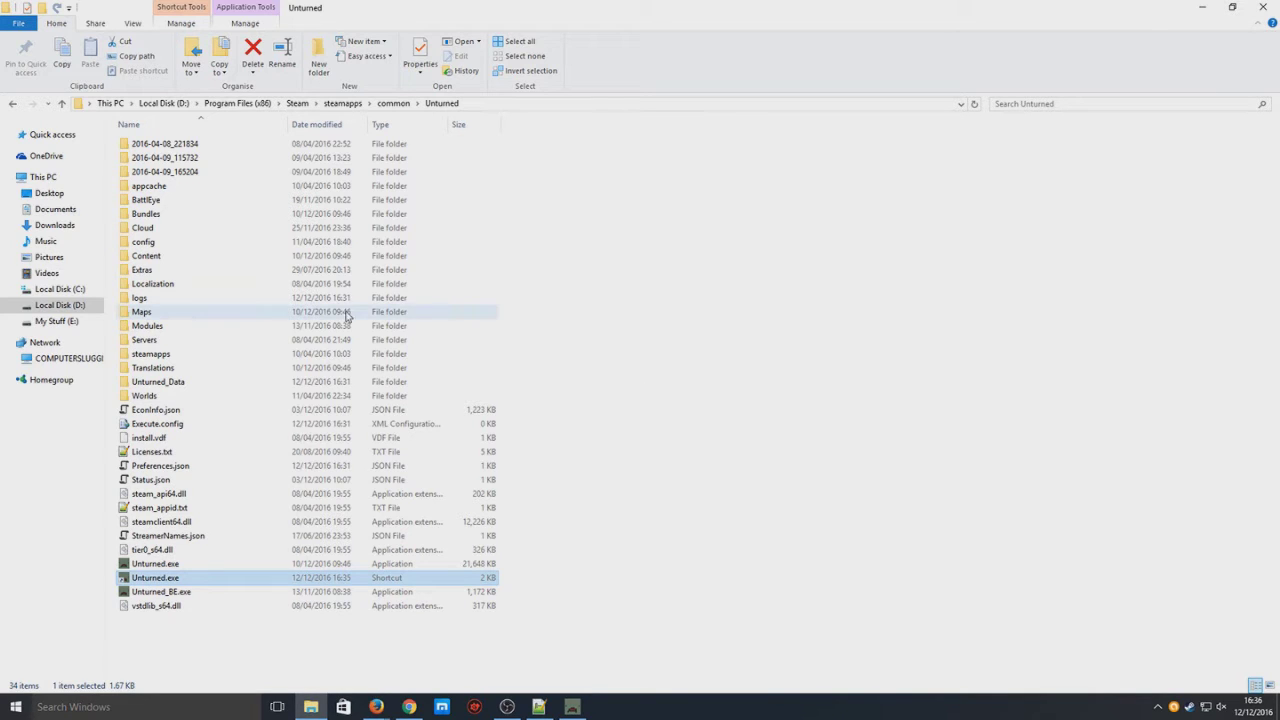
Step: Open the Server folder of the cs server inside the Servers folder
double_click(211, 344)
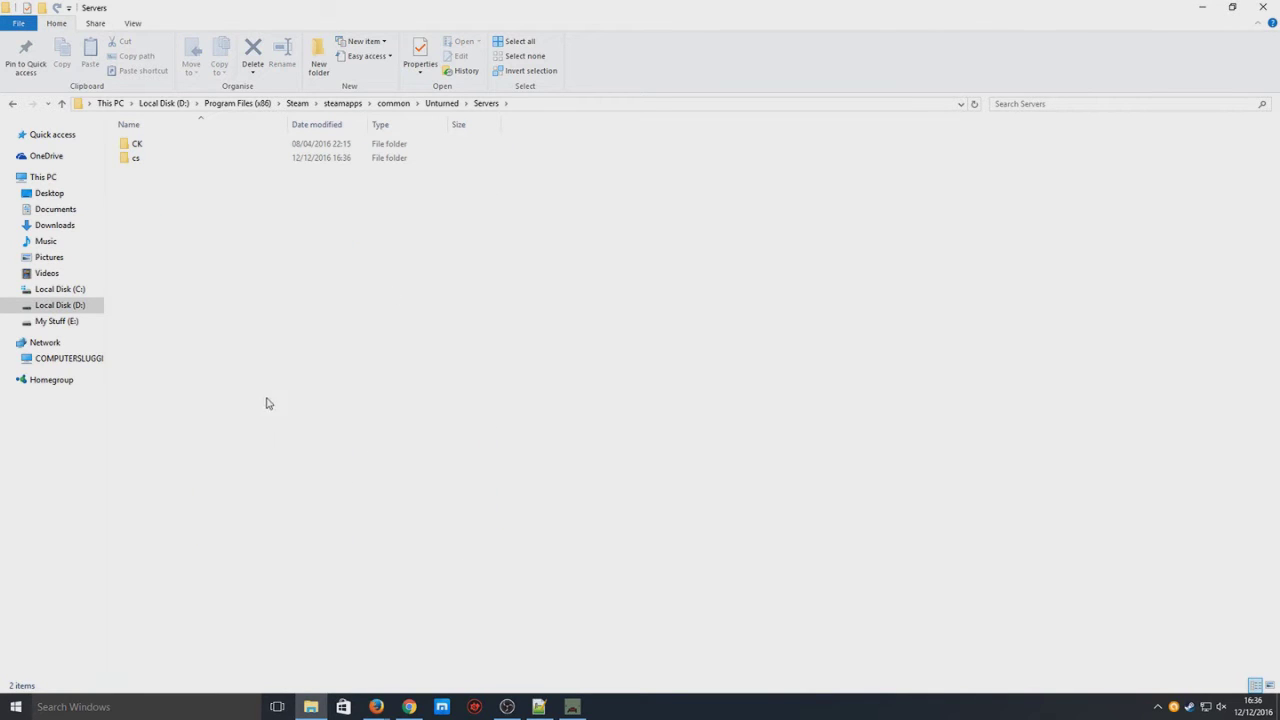
click(167, 151)
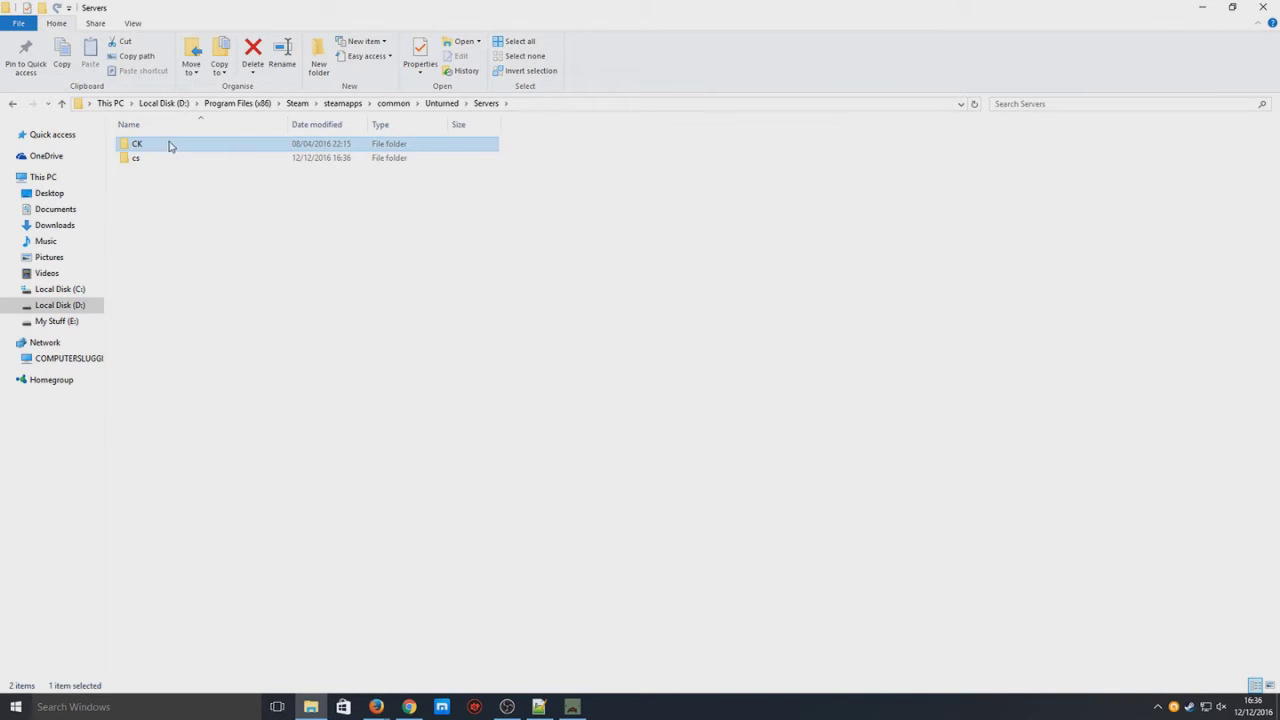
click(219, 237)
click(163, 162)
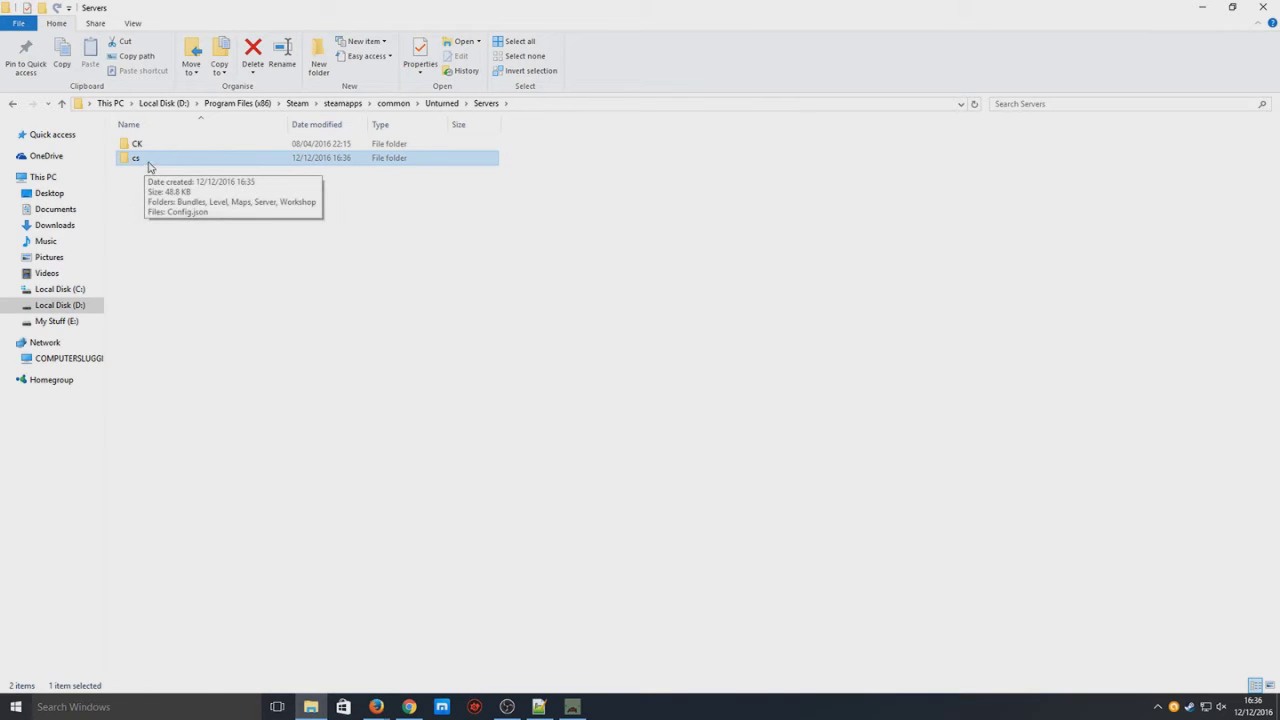
double_click(147, 164)
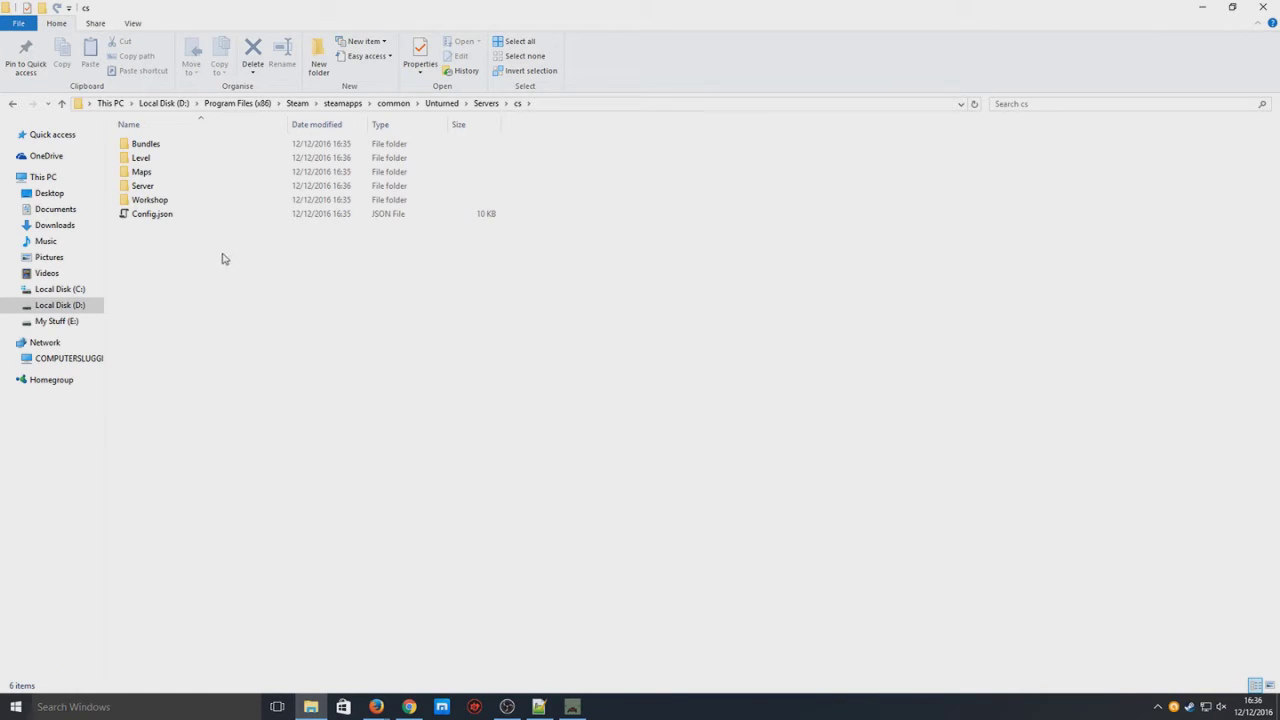
double_click(188, 187)
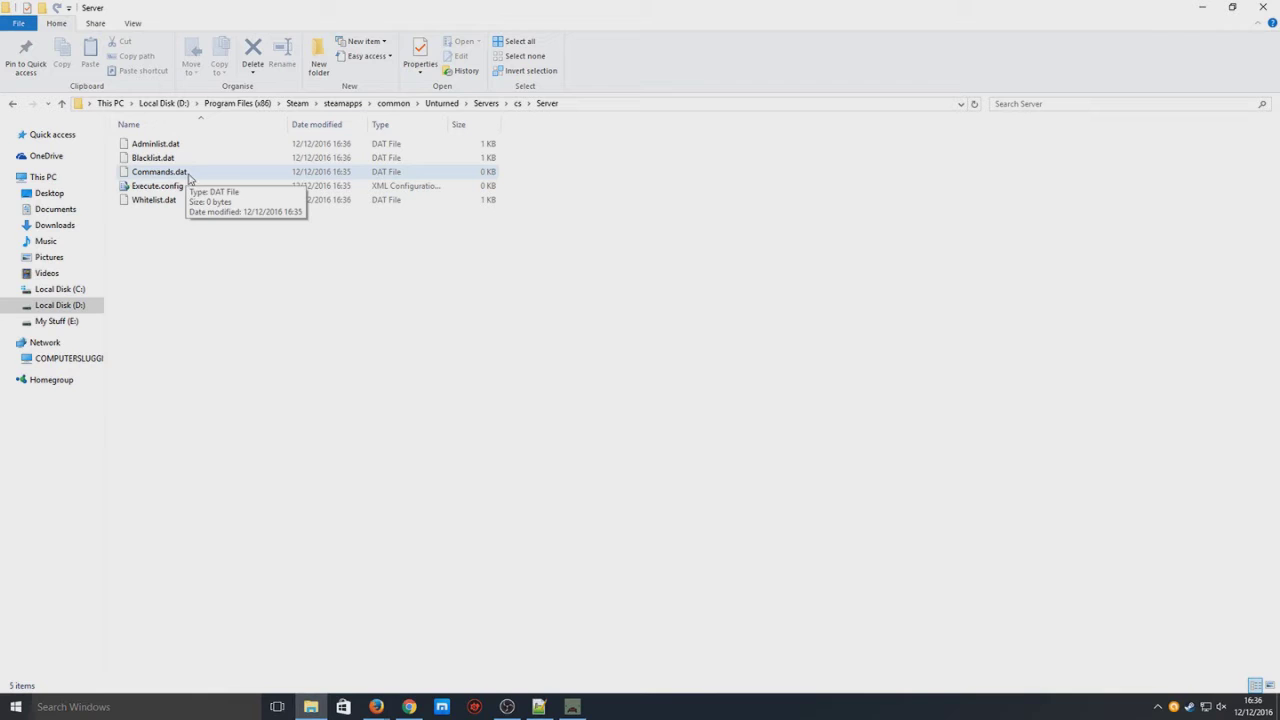
Step: Open Commands.dat in Notepad without making it the default app for .dat files
right_click(182, 172)
right_click(180, 171)
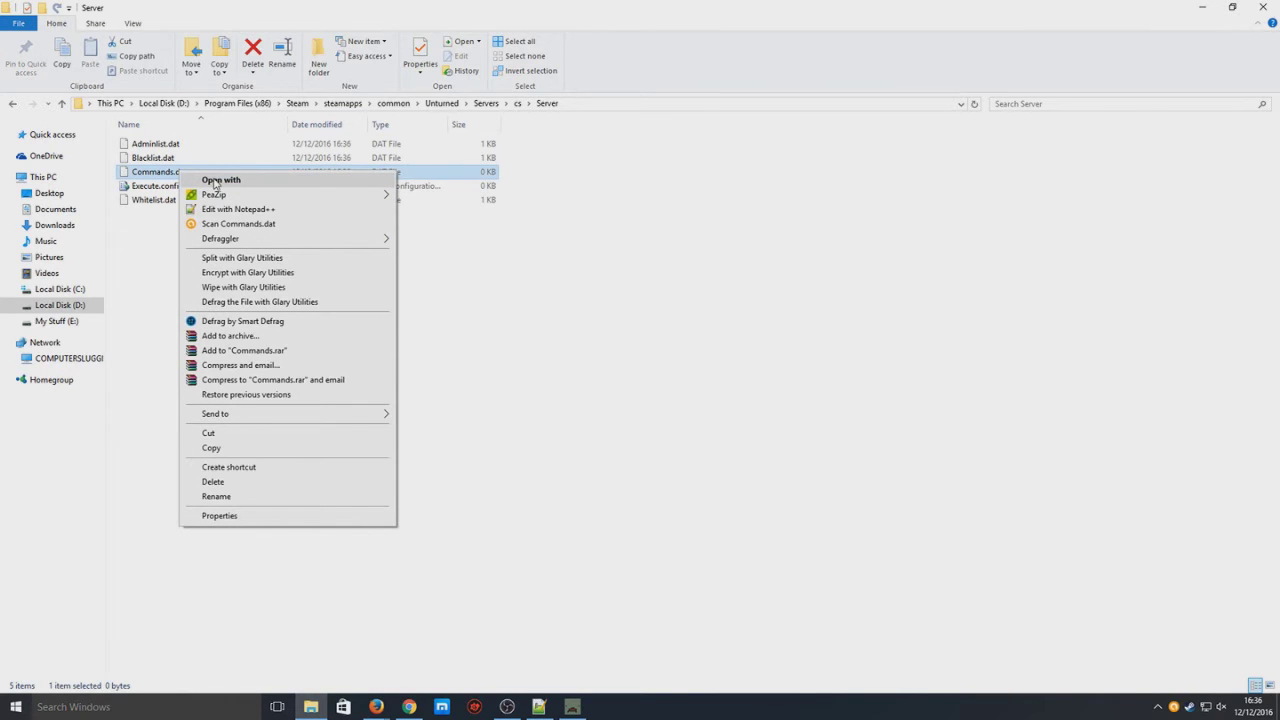
click(214, 182)
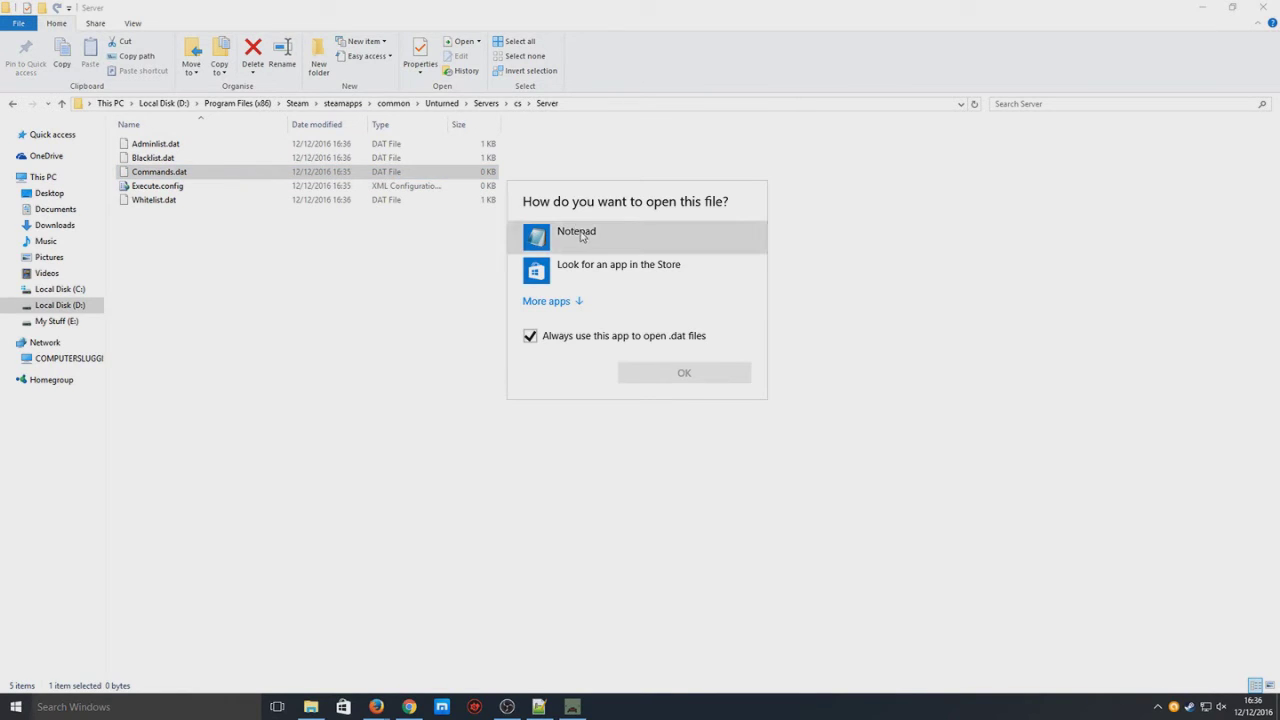
click(580, 234)
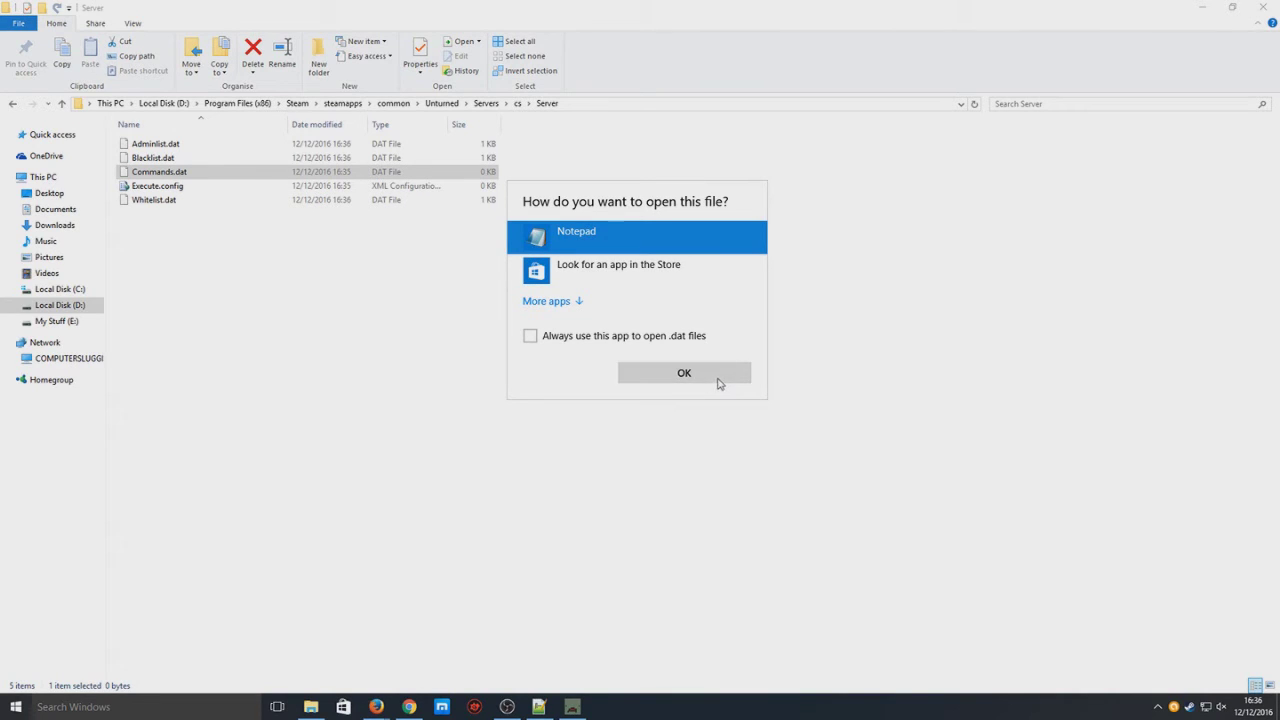
click(715, 383)
click(715, 383)
drag(471, 208, 494, 102)
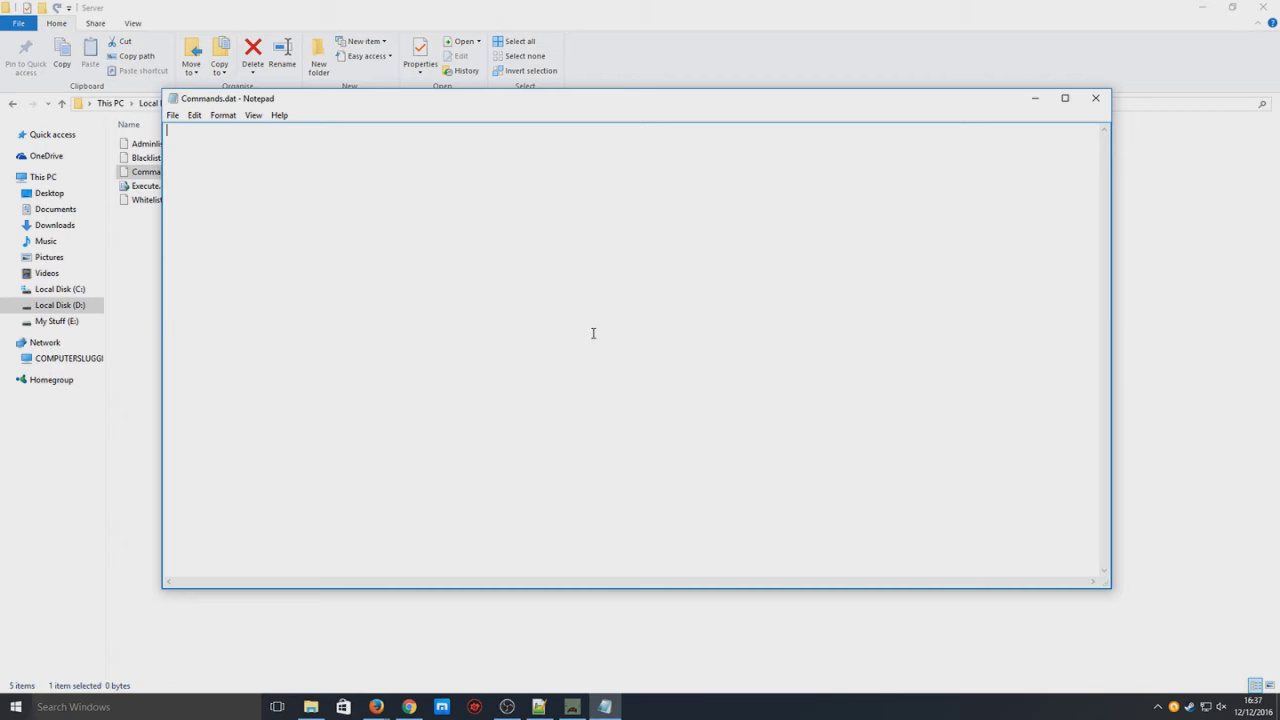
Step: Enter the lines "name computersluggish server" and "map PEI" in Commands.dat
text(name )
text(computersl)
text(uggish server )
text(map )
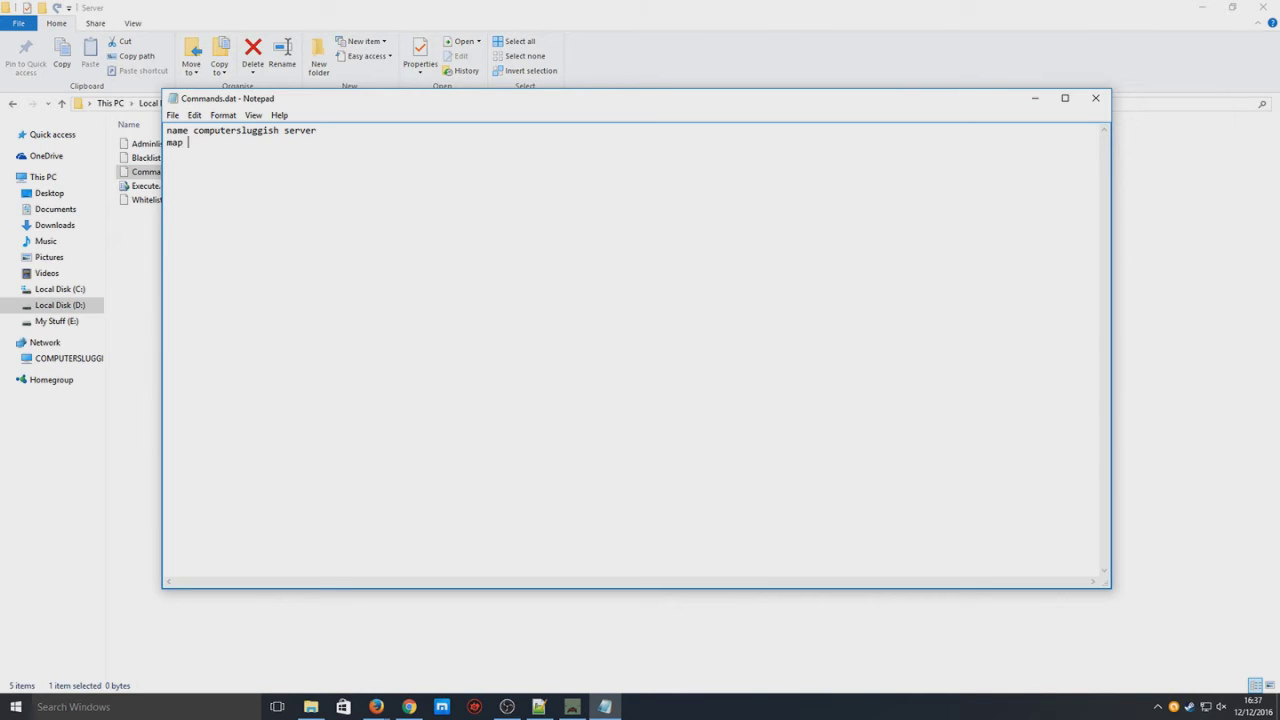
text(PEI)
Step: Add the lines "port 27015", "mode Normal" and "perspective both", then save and close the file
text(port )
text(27015)
key(Return)
text(mode Normal)
key(Return)
text(pers)
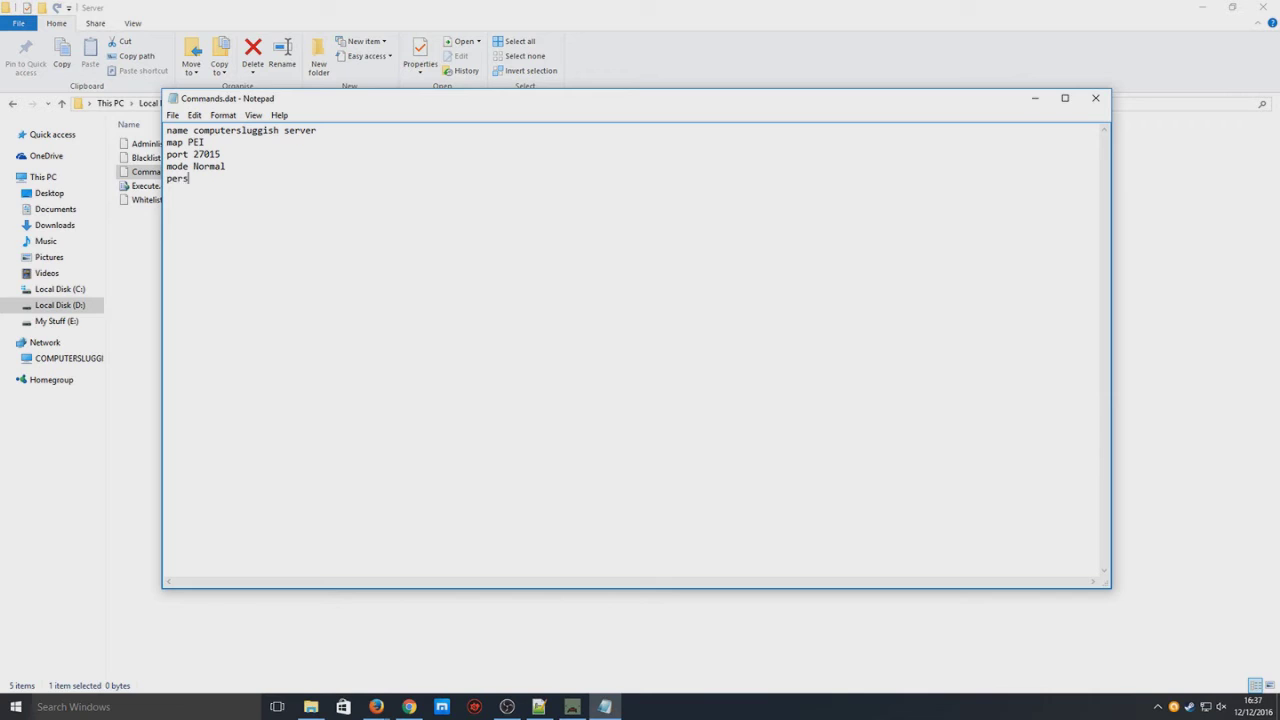
text(pective both)
key(ctrl+s)
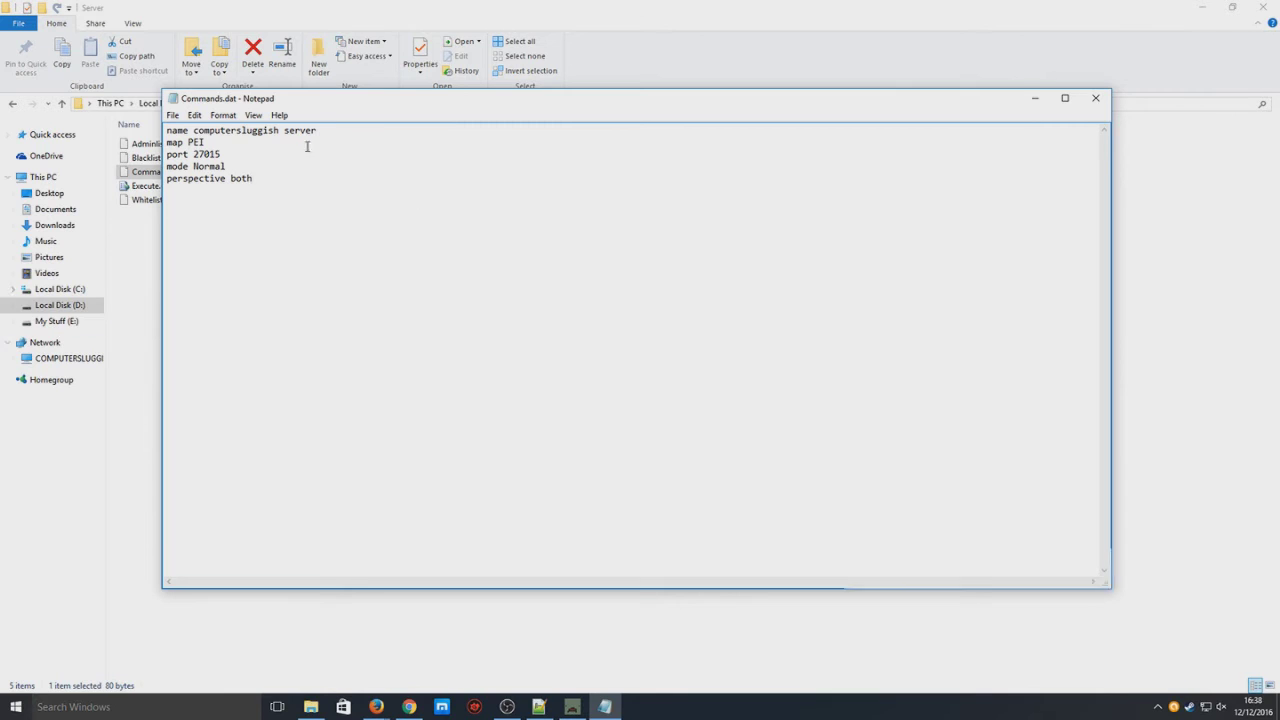
click(1096, 98)
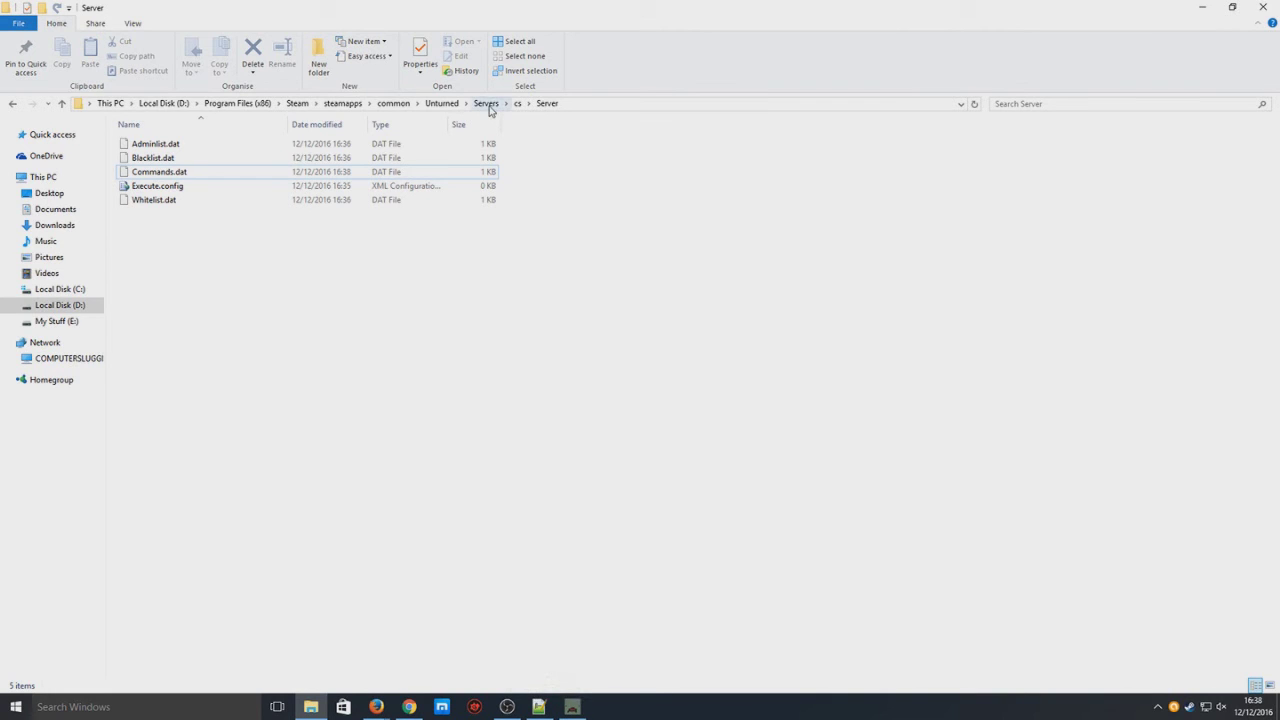
Step: Return to the Unturned folder and copy the Unturned.exe server shortcut to the clipboard
click(445, 104)
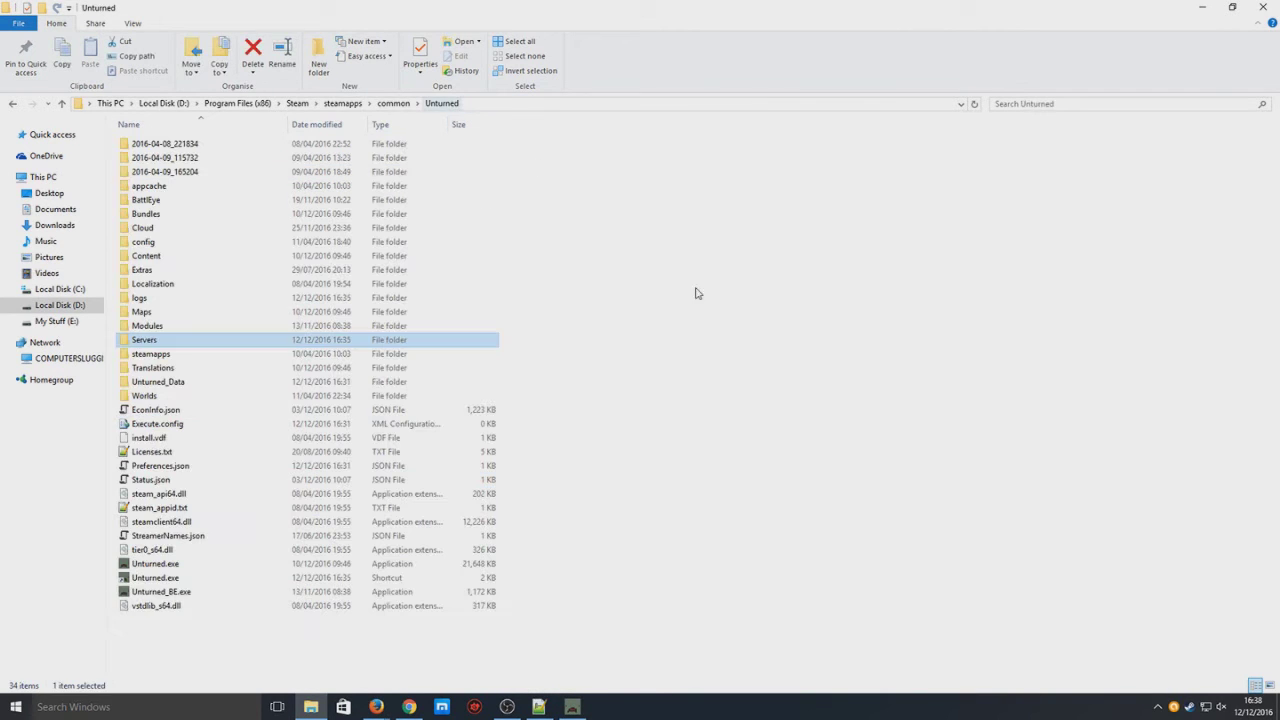
click(531, 598)
click(185, 580)
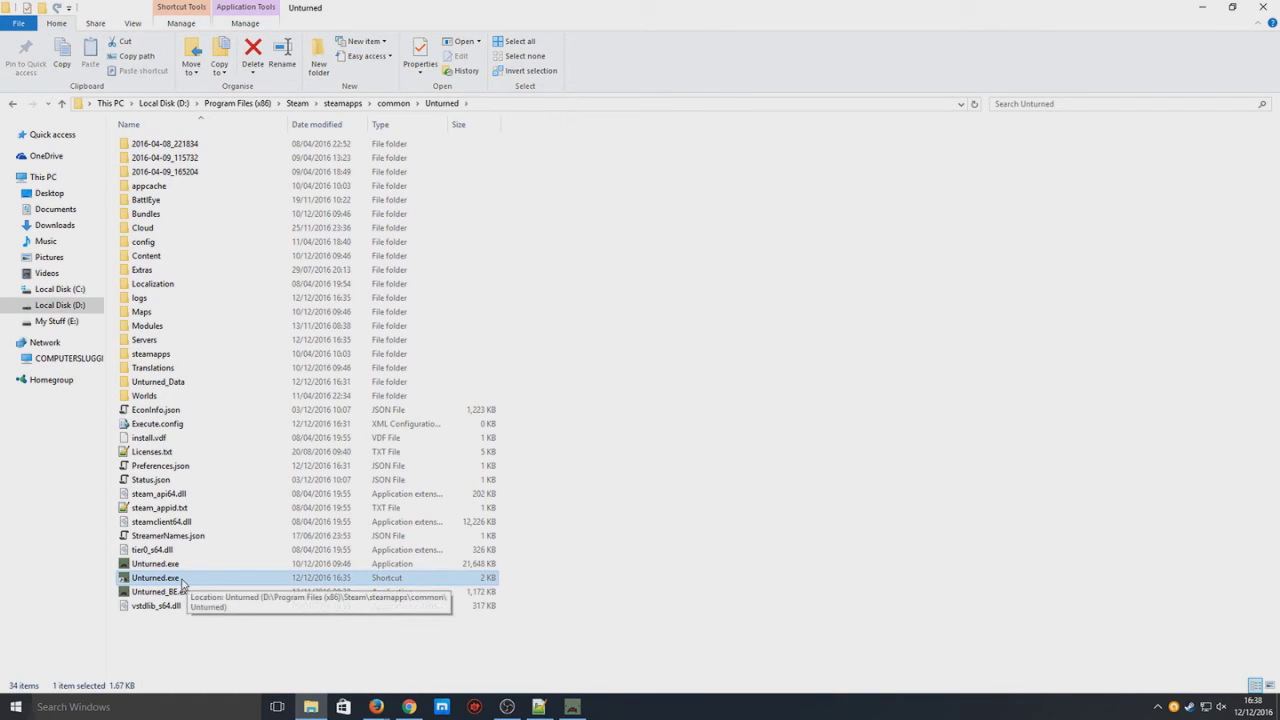
right_click(182, 582)
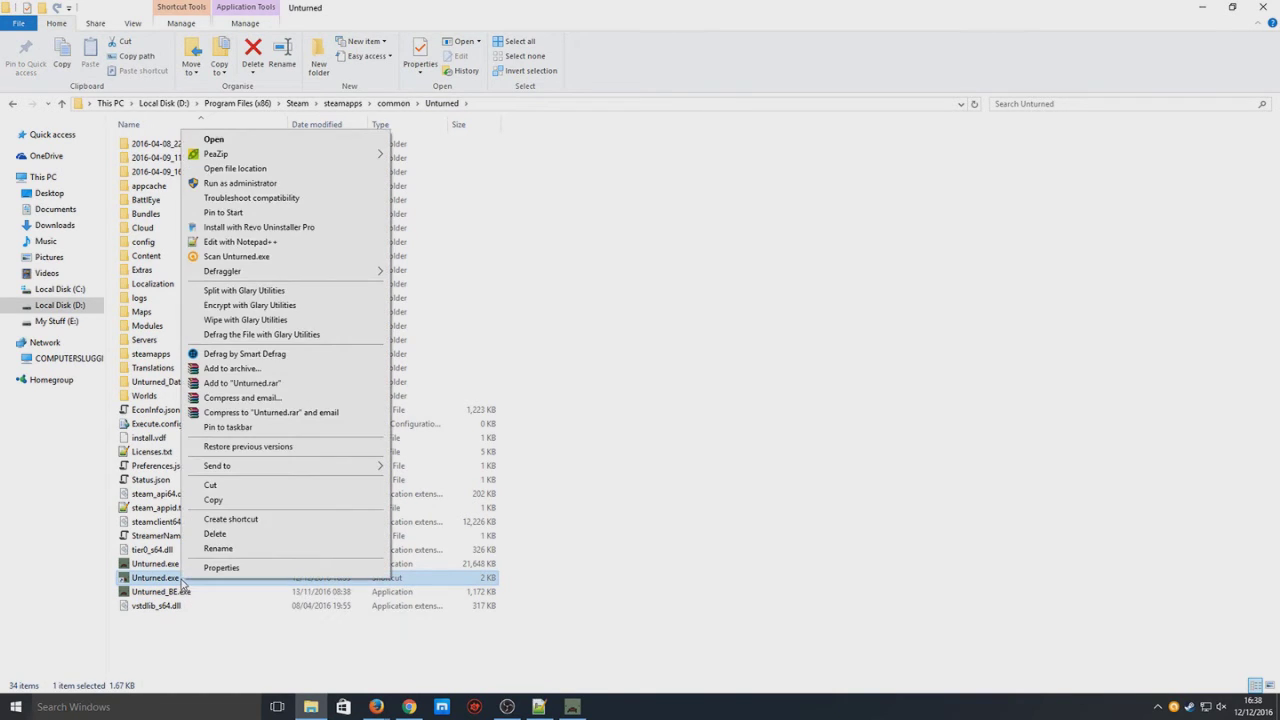
click(214, 500)
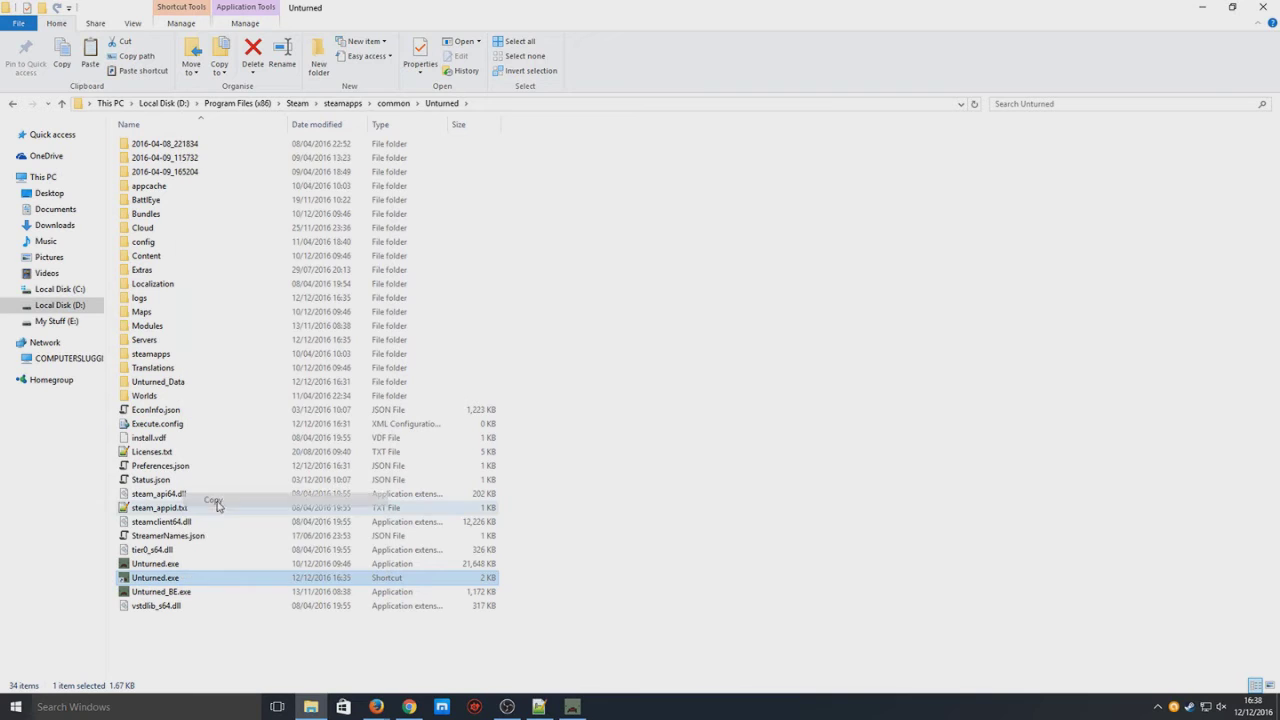
Step: Start the dedicated server from the Unturned.exe shortcut and check the level loading in its console
double_click(181, 580)
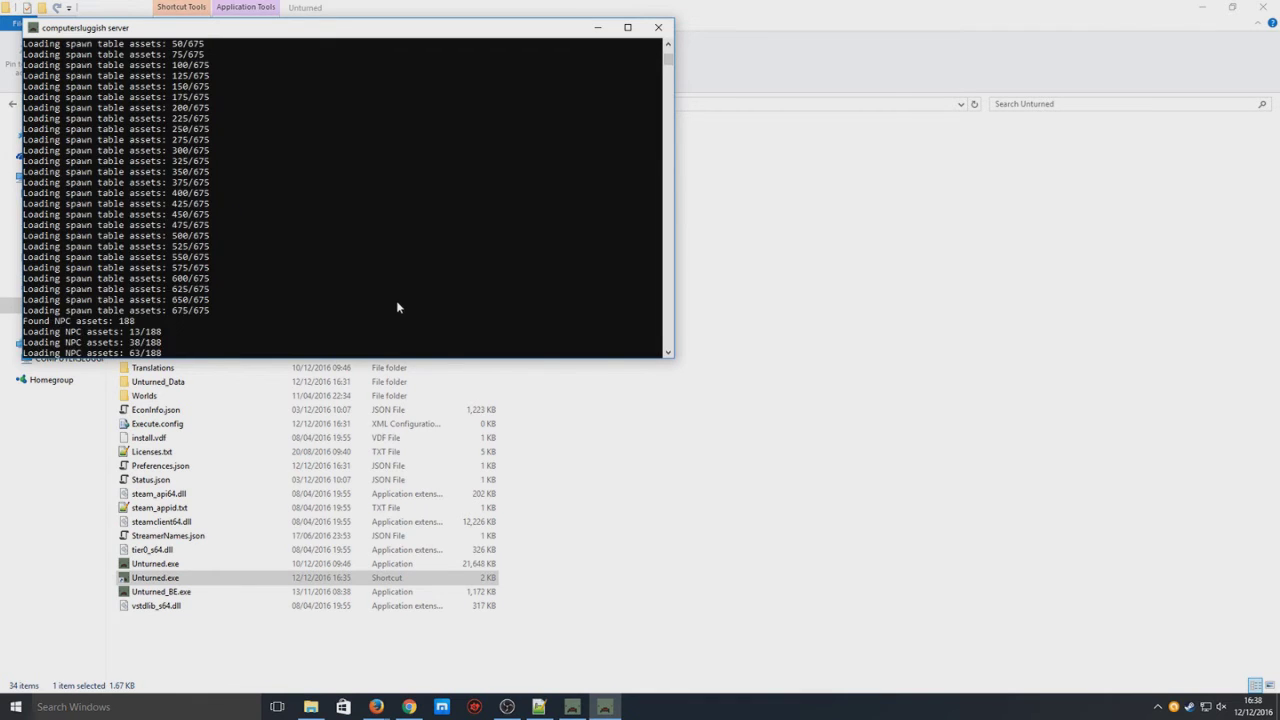
scroll(434, 234, up, 2)
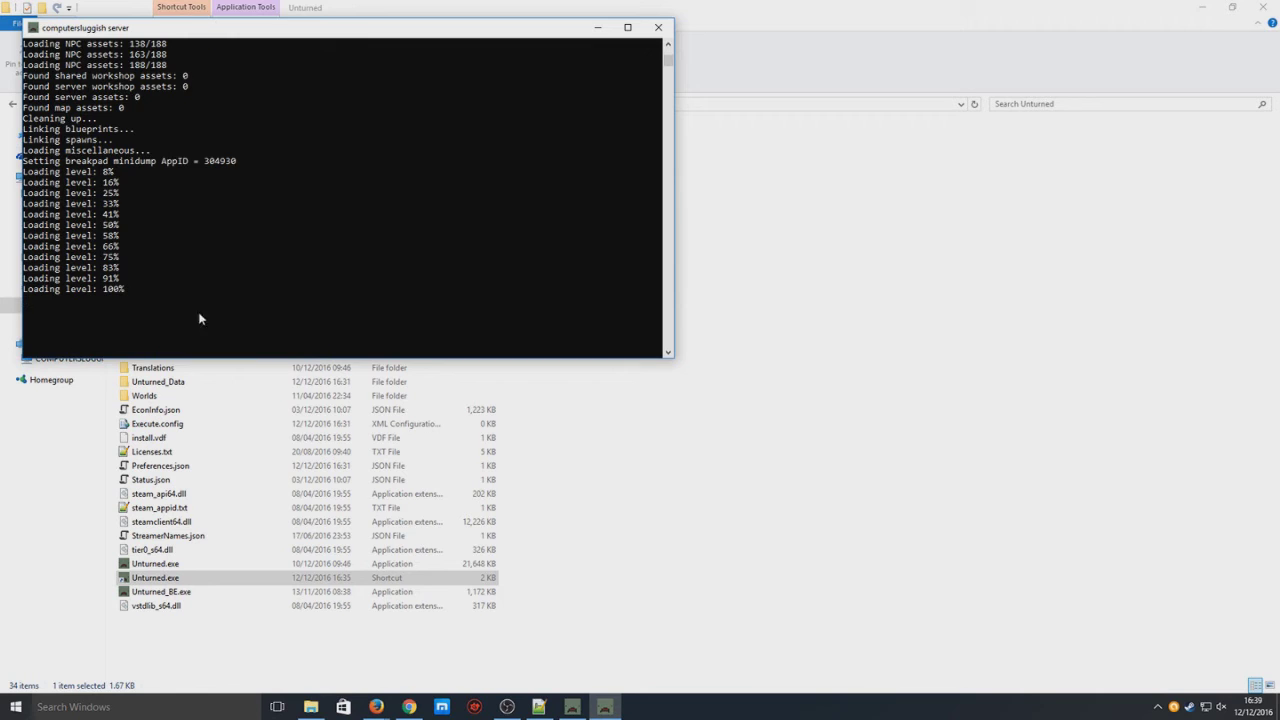
scroll(237, 273, up, 4)
scroll(251, 286, down, 3)
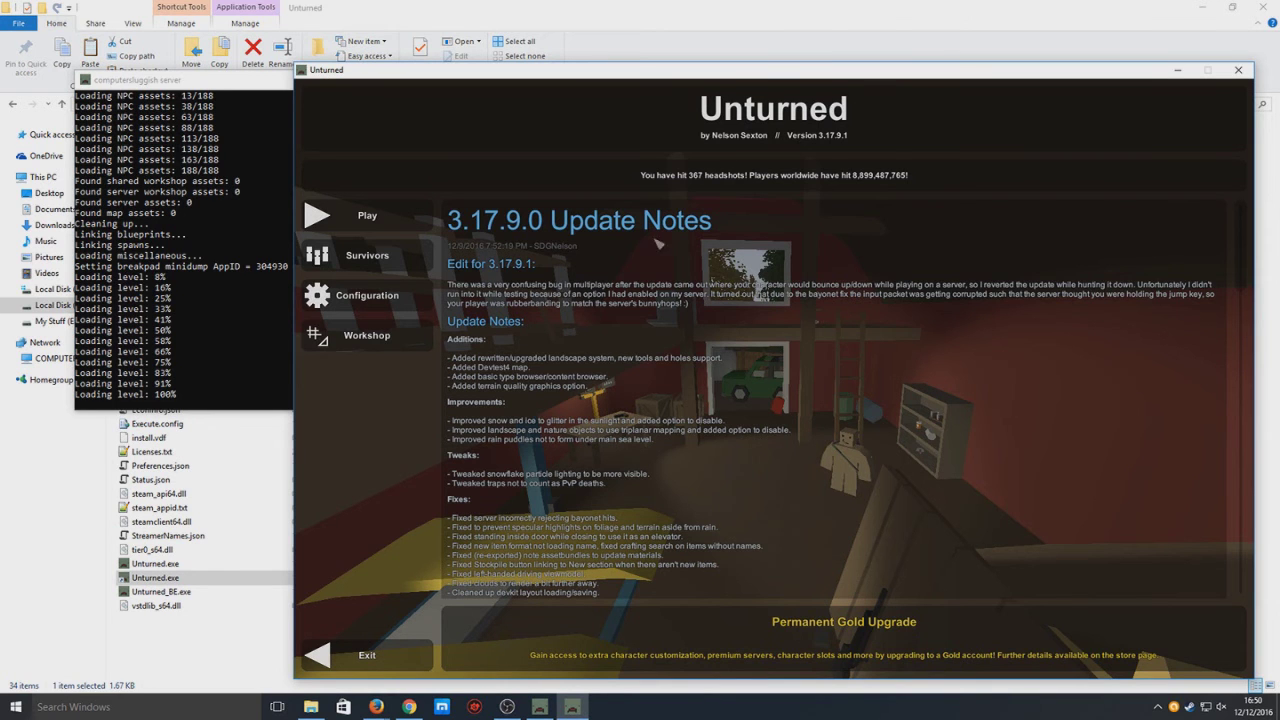
Step: In the Unturned game, connect to 127.0.0.1 on port 27015 and join the computersluggish server
click(392, 225)
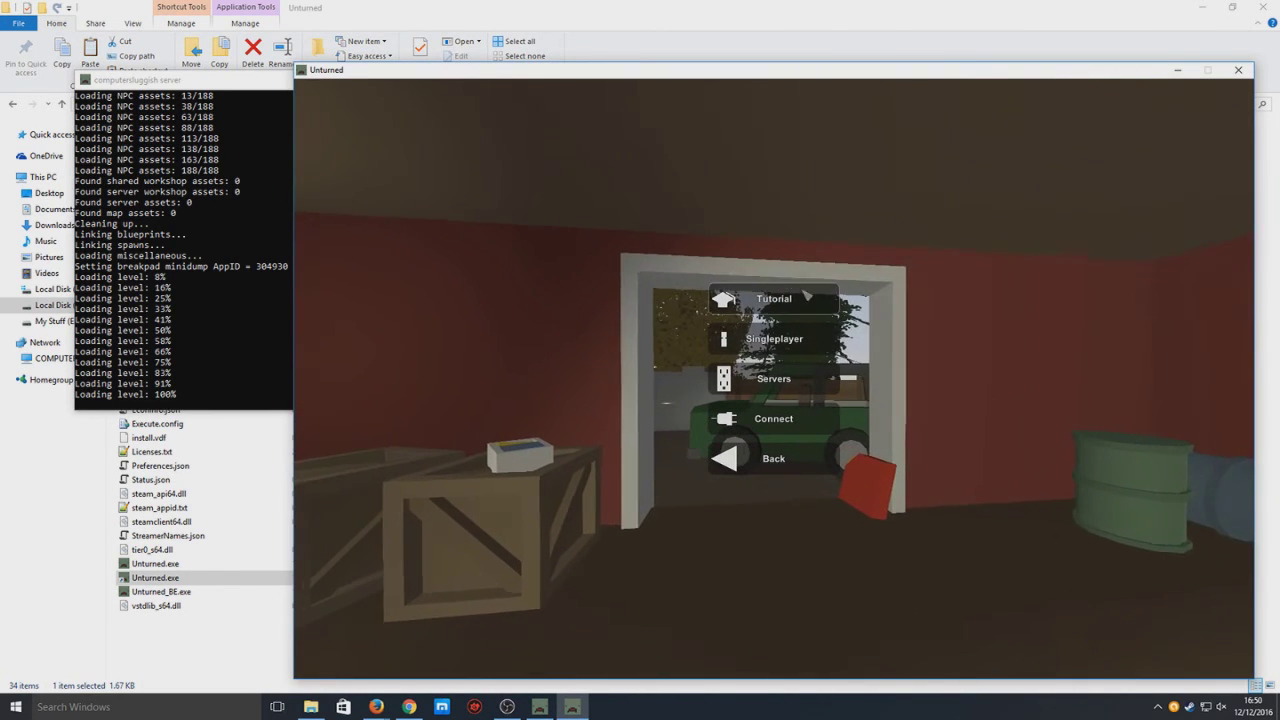
click(816, 425)
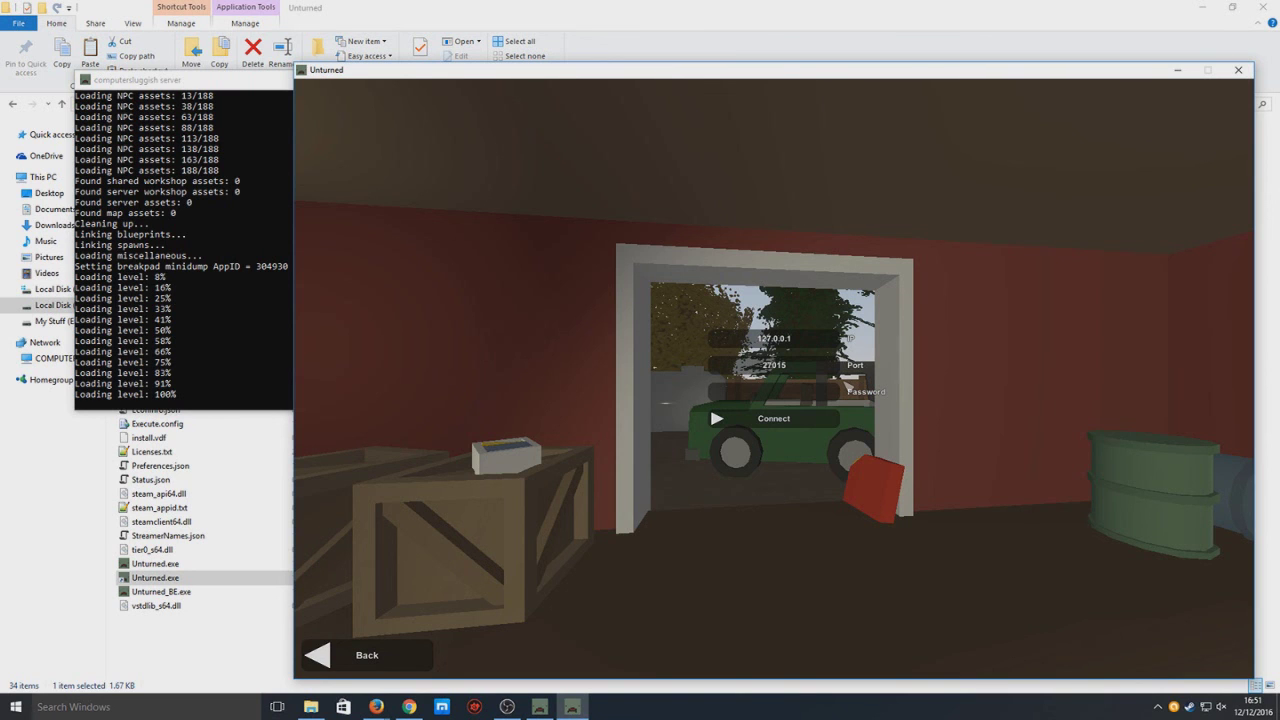
click(842, 420)
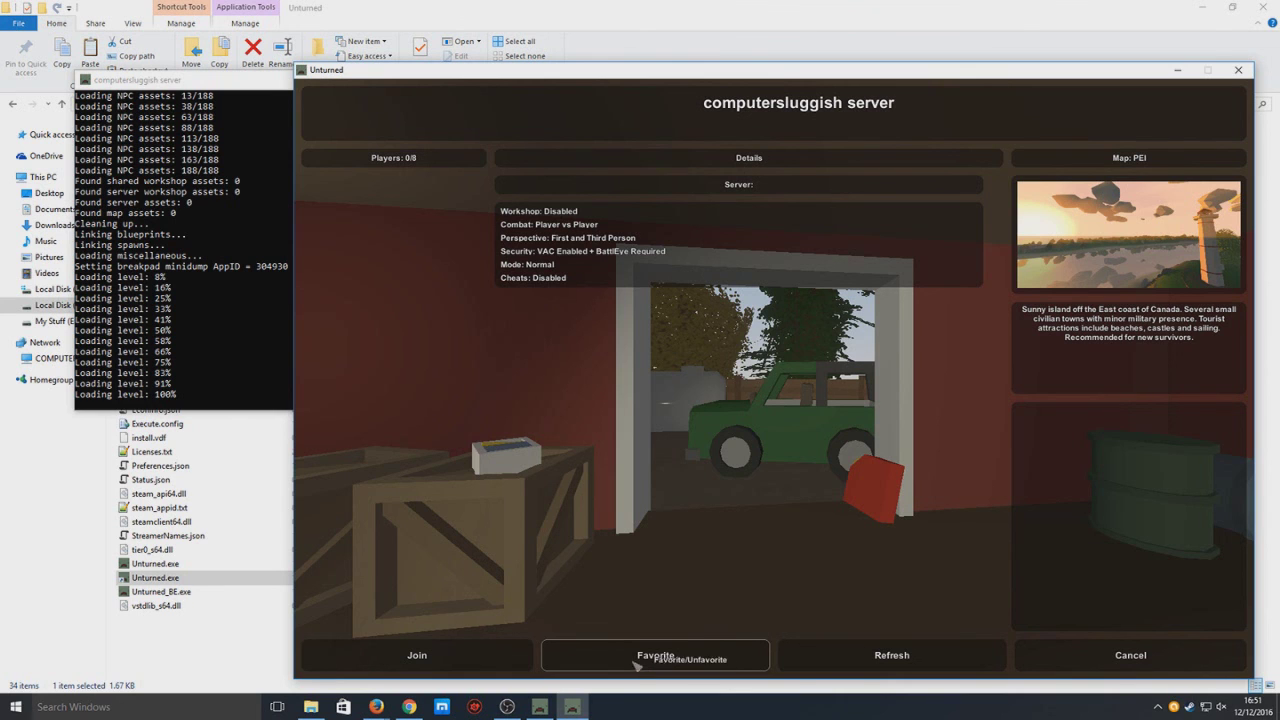
click(462, 652)
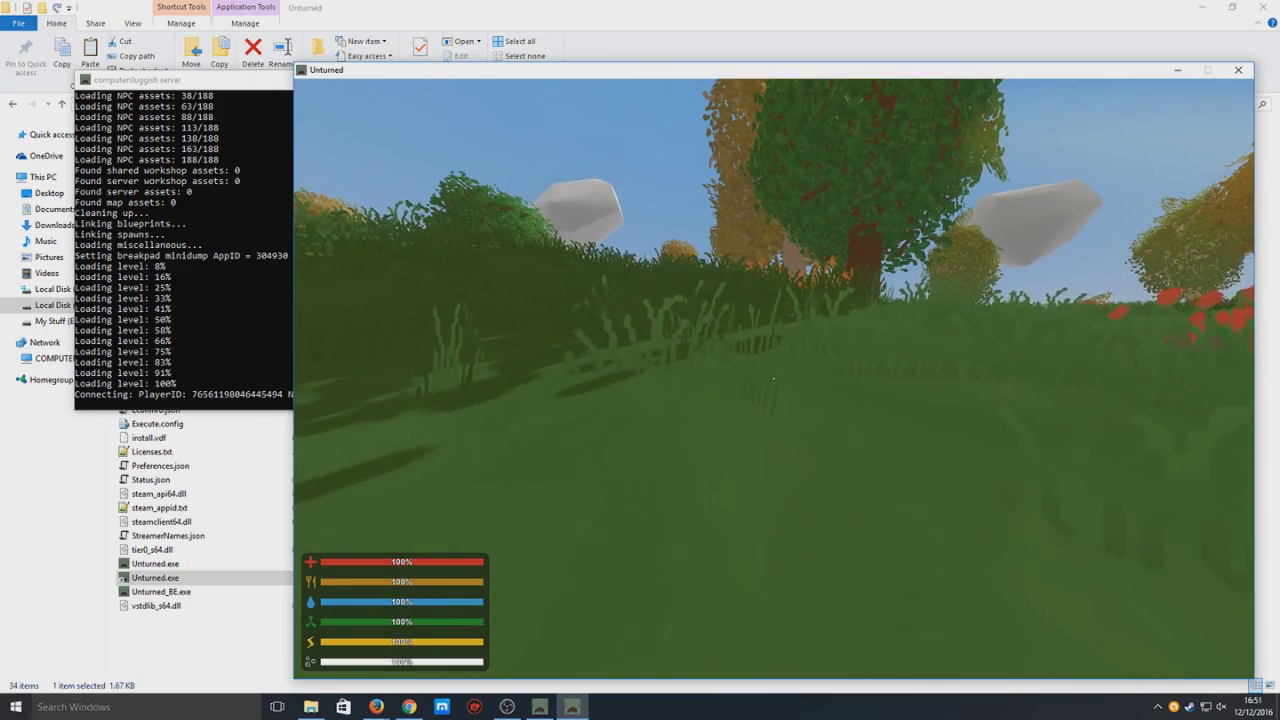
Step: Run around the grass and shoreline of the PEI map to check that the server is playable
key(shift+w)
key(shift+w)
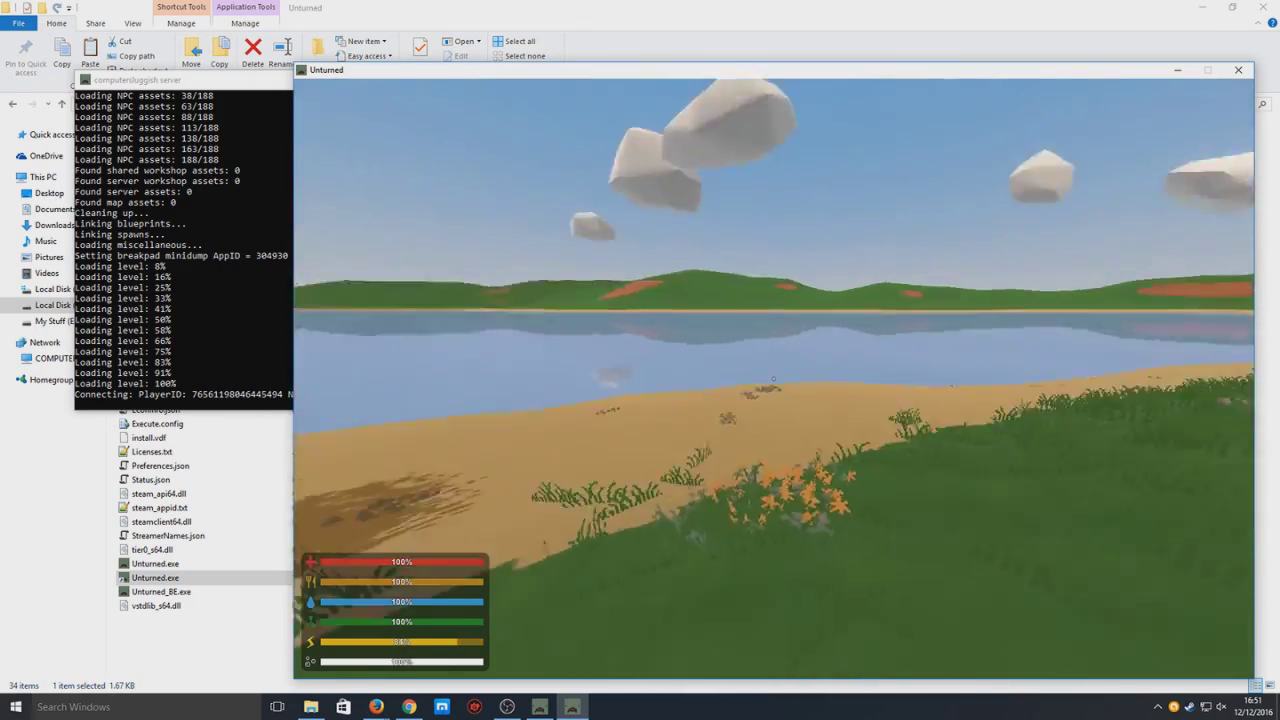
key(shift+w)
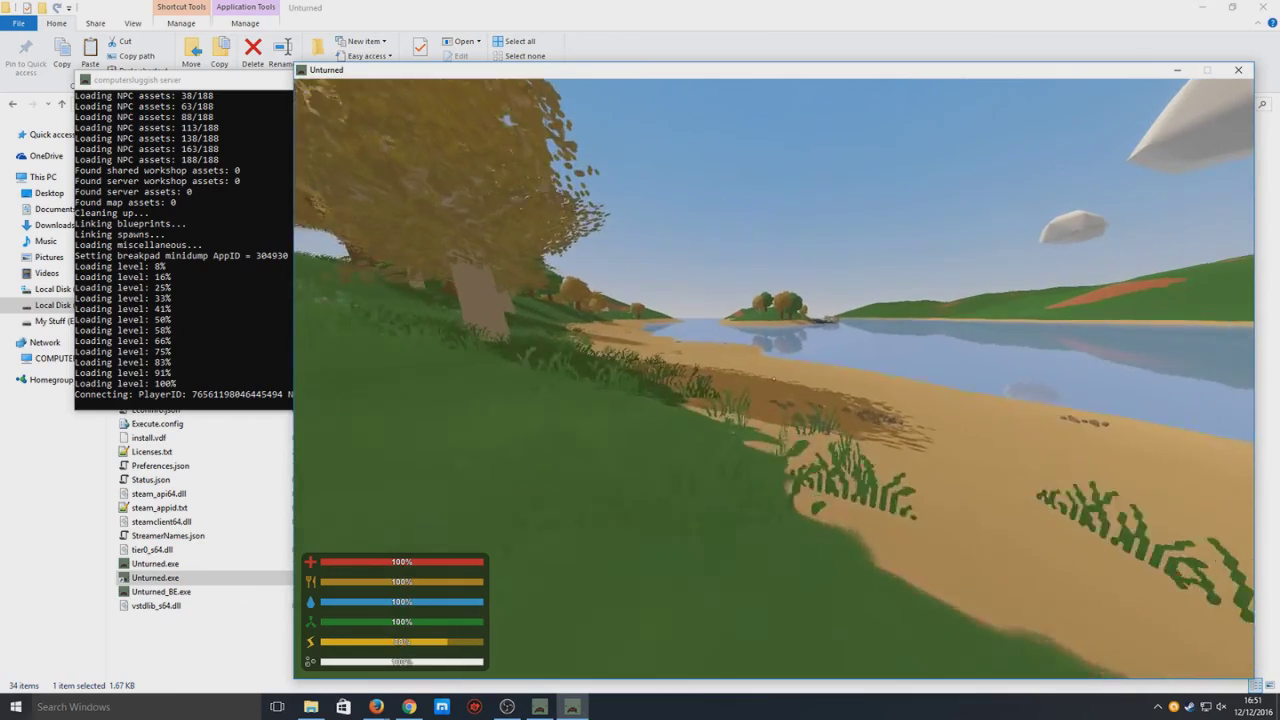
key(shift+w)
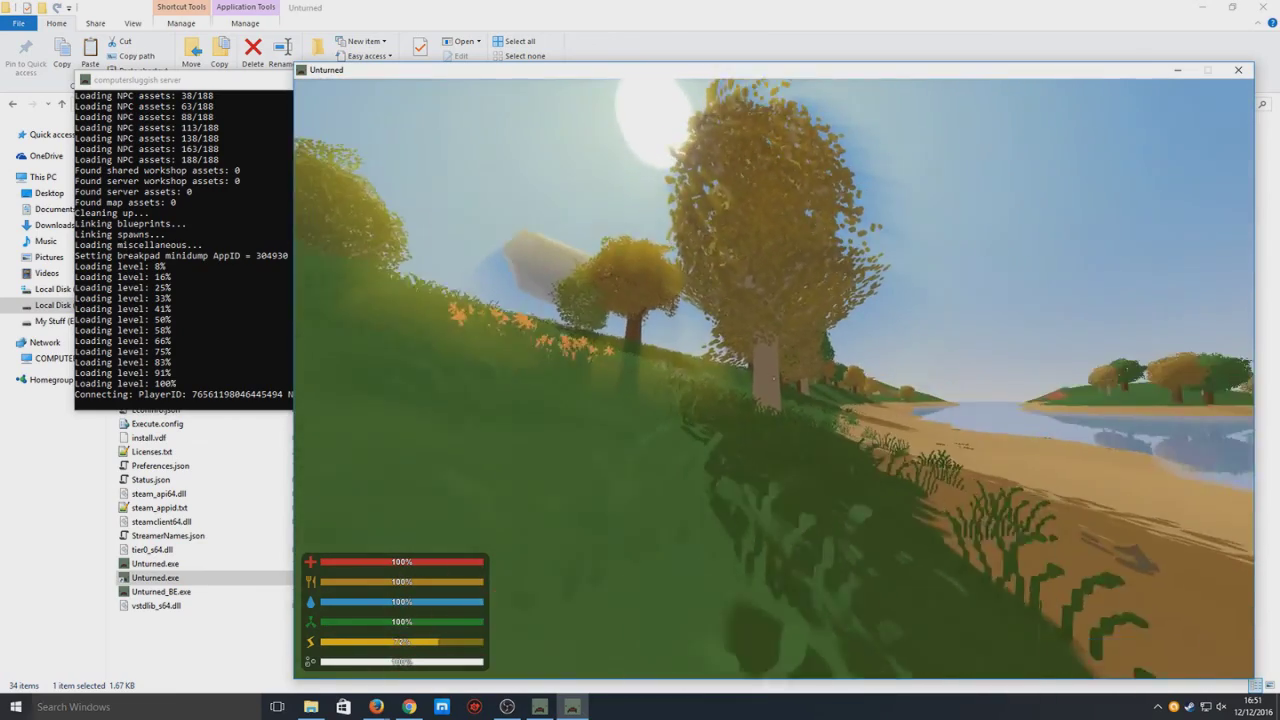
key(shift+w)
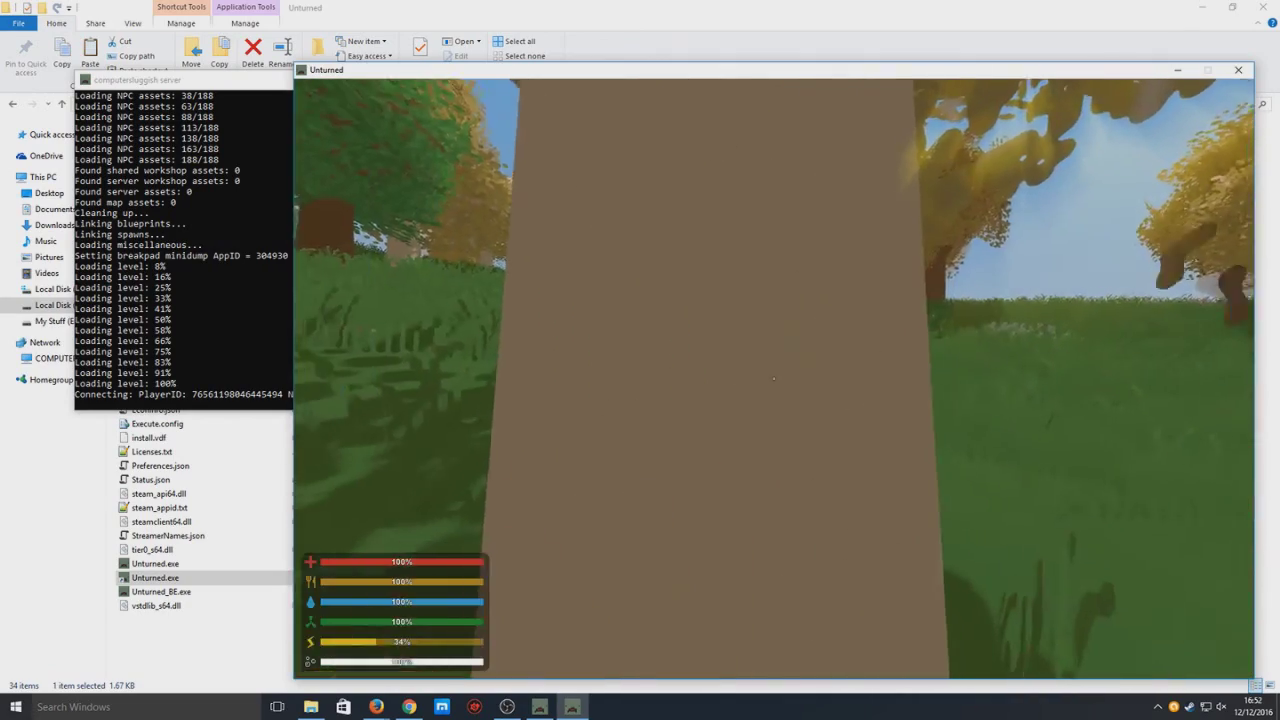
key(shift+w)
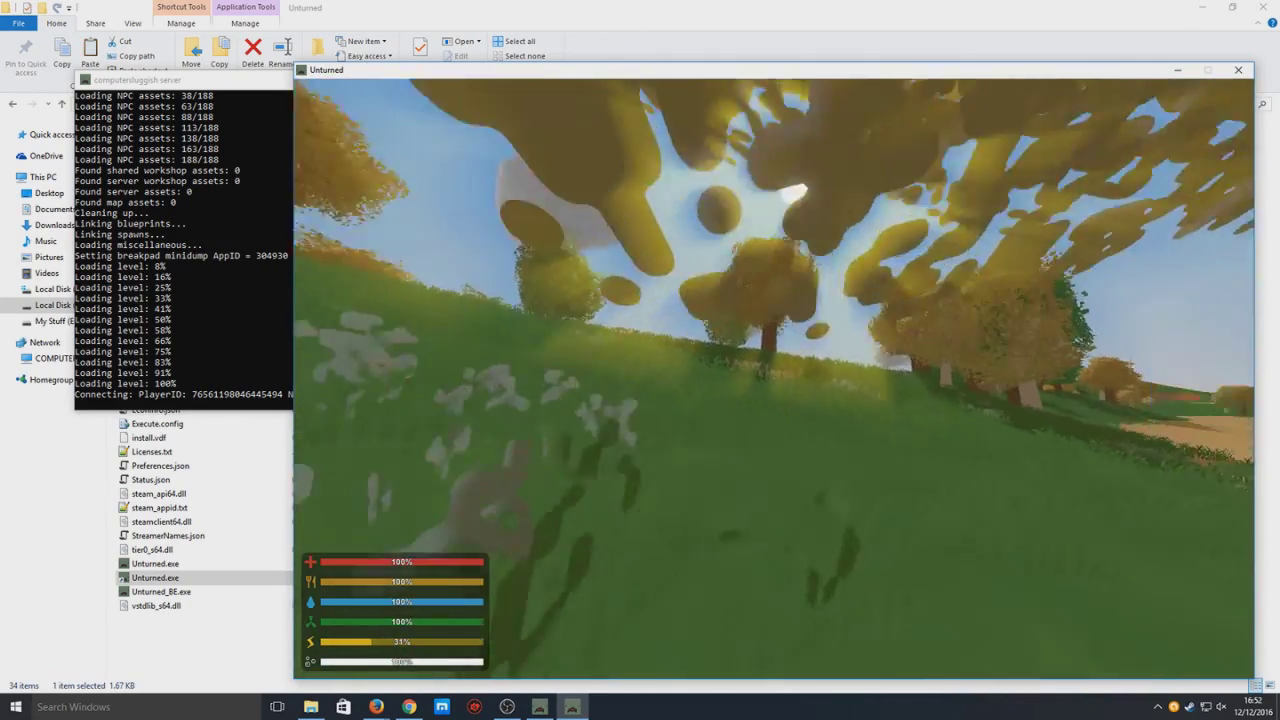
key(shift+w)
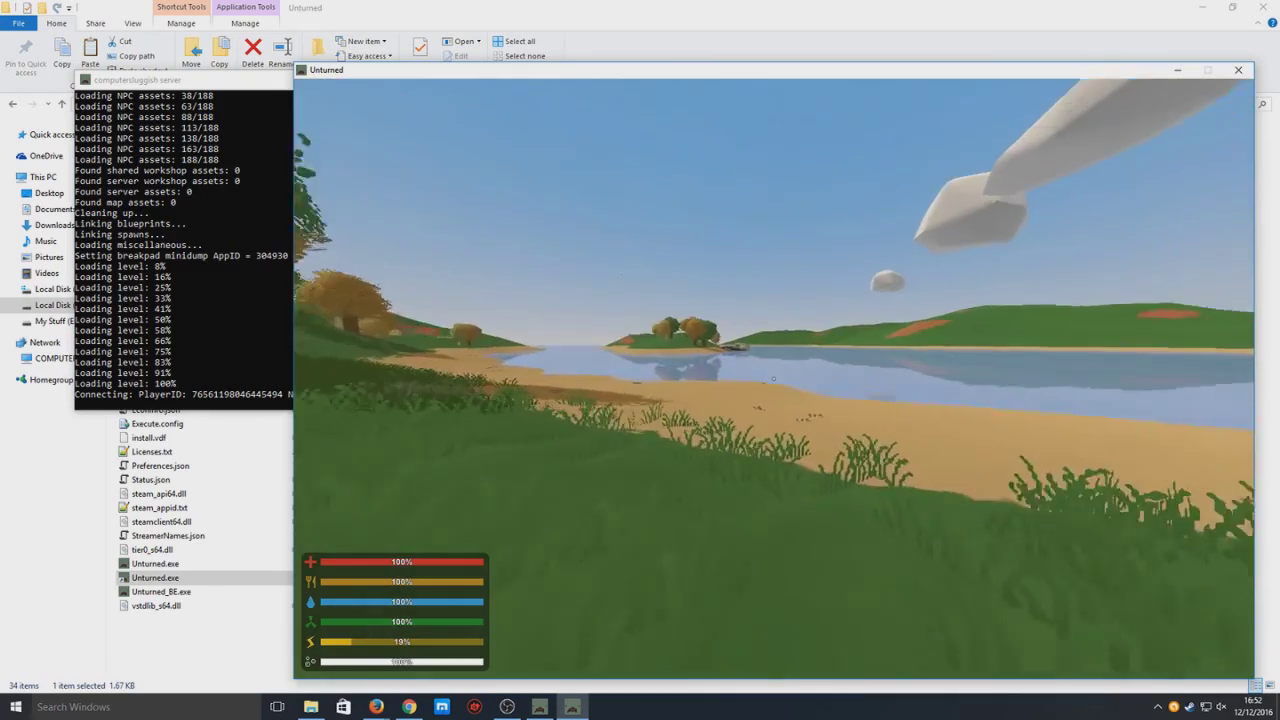
key(shift+w)
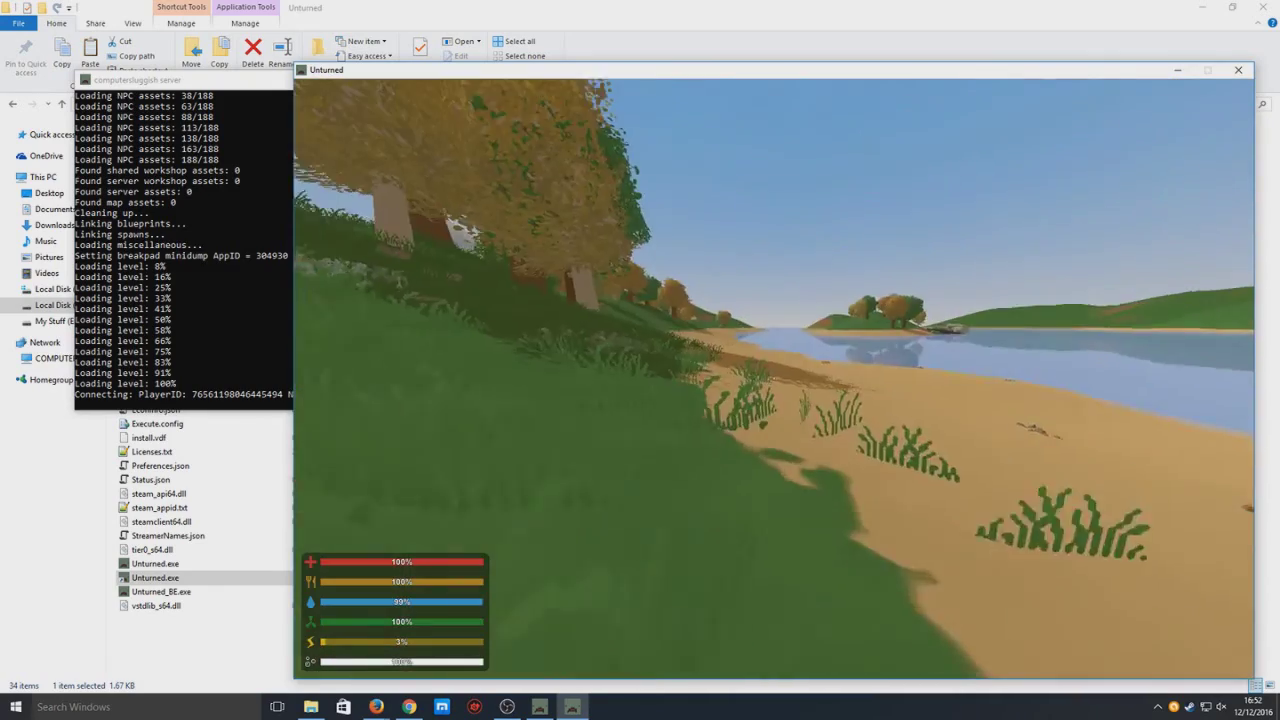
key(w)
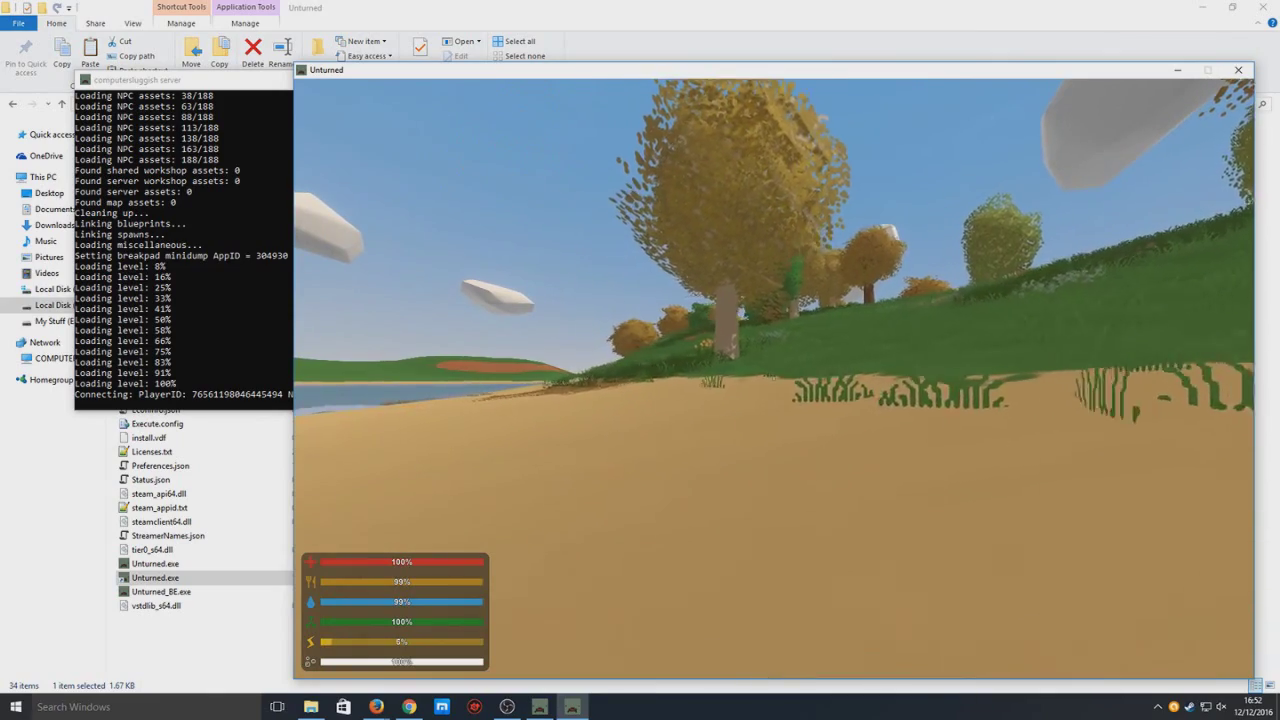
key(w)
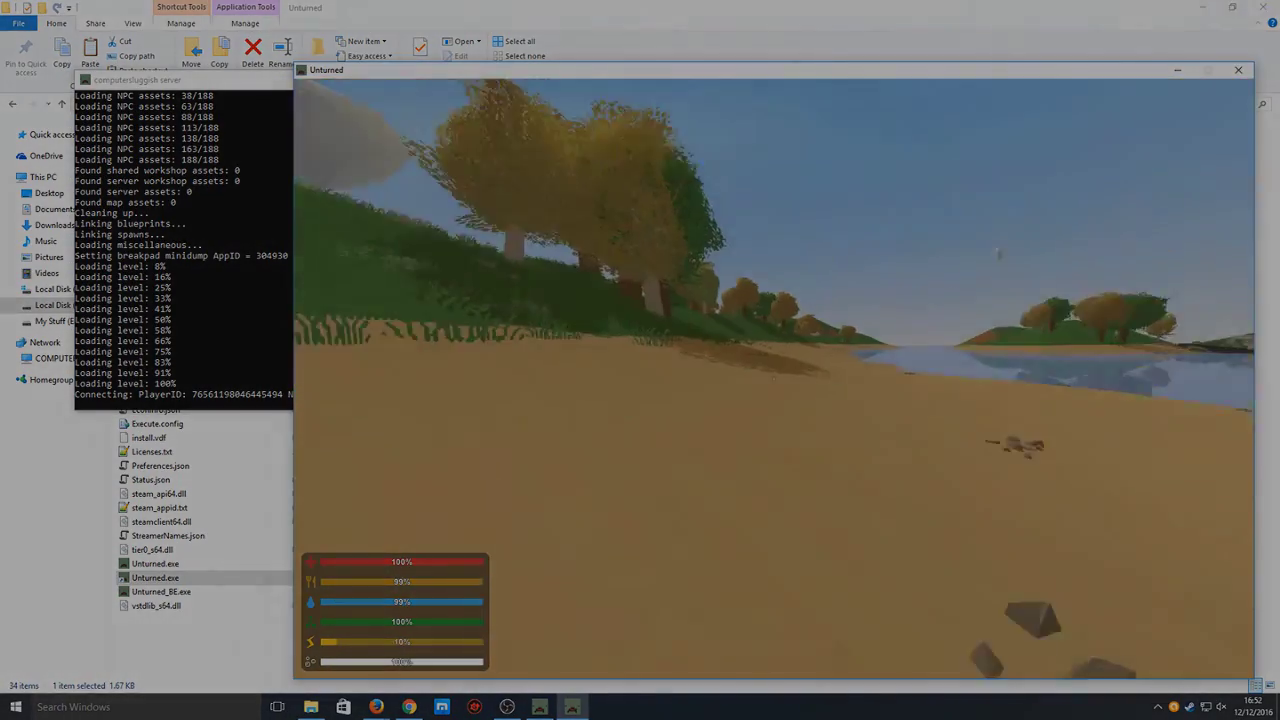